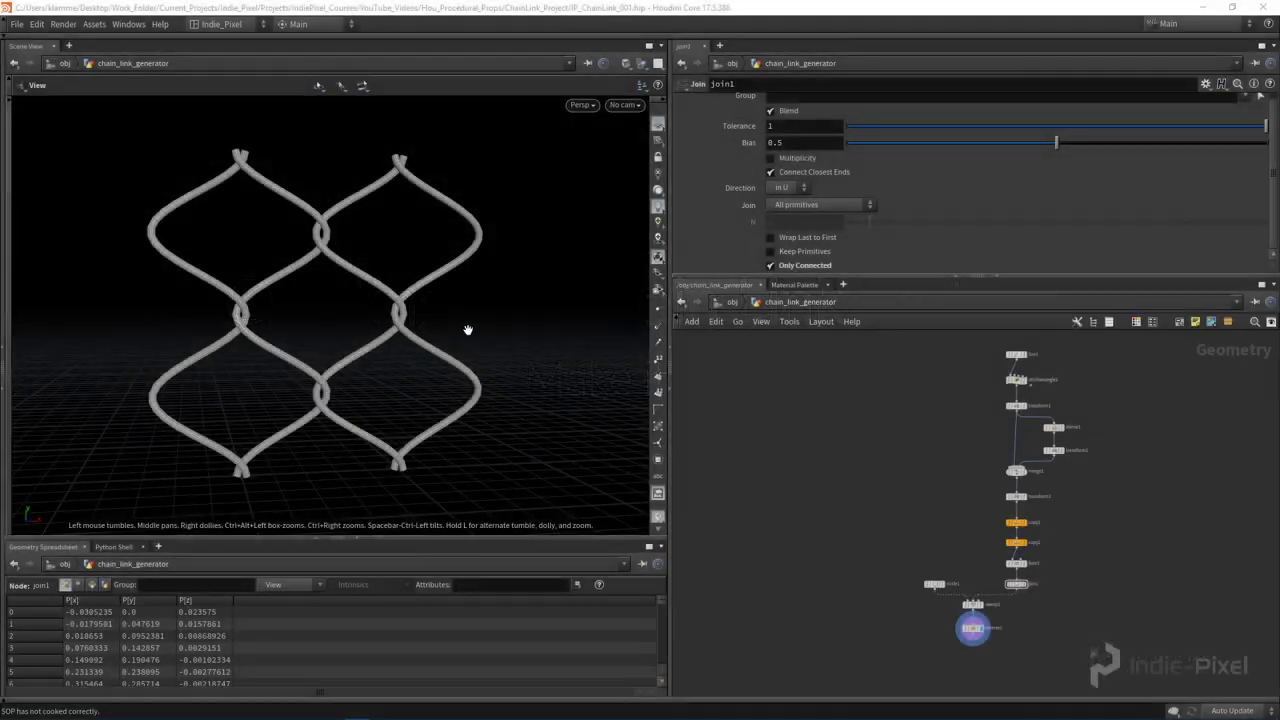
- Append a Transform node below reverse1 in the network and make it the displayed node
{"action": "mouse_move", "coordinate": [412, 326]}
{"action": "left_mouse_down"}
{"action": "mouse_move", "coordinate": [430, 345]}
{"action": "mouse_move", "coordinate": [414, 366]}
{"action": "mouse_move", "coordinate": [397, 323]}
{"action": "mouse_move", "coordinate": [392, 332]}
{"action": "left_mouse_up"}
{"action": "left_click_drag", "start_coordinate": [1039, 277], "coordinate": [1039, 205]}
{"action": "scroll", "coordinate": [940, 500], "scroll_direction": "up", "scroll_amount": 5}
{"action": "key", "text": "Tab"}
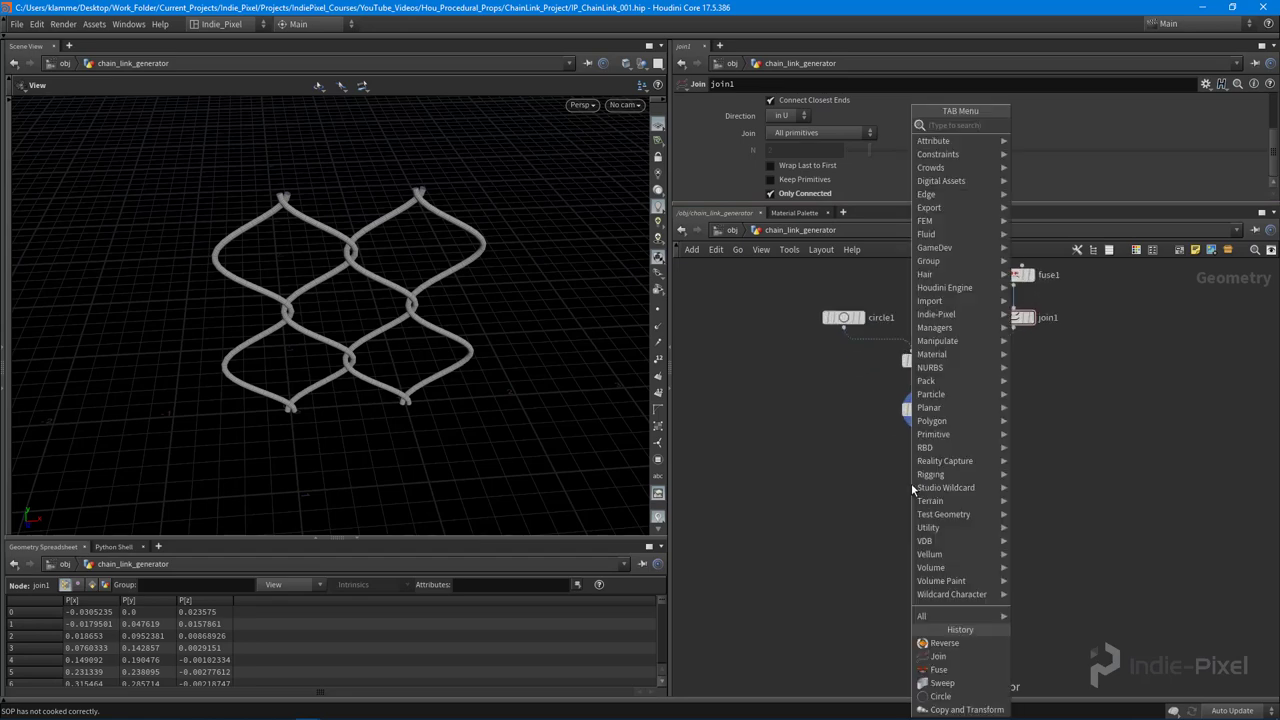
{"action": "type", "text": "tr"}
{"action": "left_click", "coordinate": [1045, 151]}
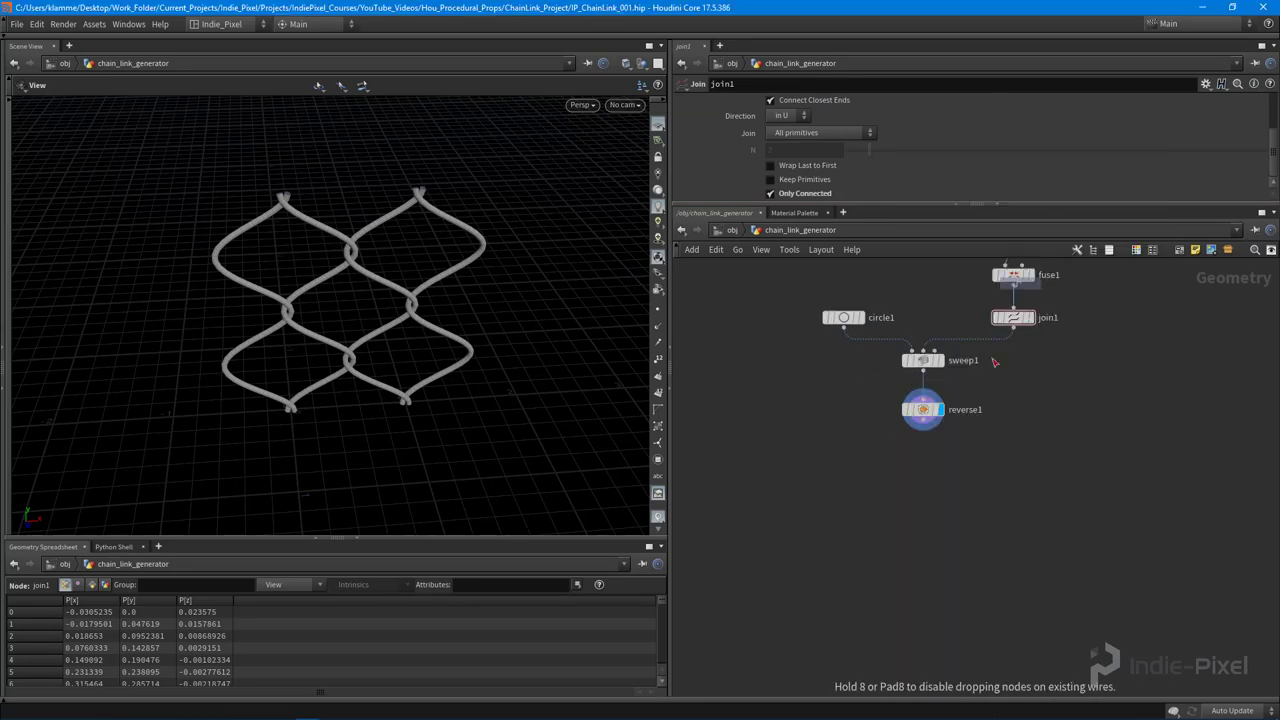
{"action": "left_click", "coordinate": [918, 480]}
{"action": "scroll", "coordinate": [928, 404], "scroll_direction": "up", "scroll_amount": 3}
{"action": "left_click_drag", "start_coordinate": [920, 410], "coordinate": [920, 499]}
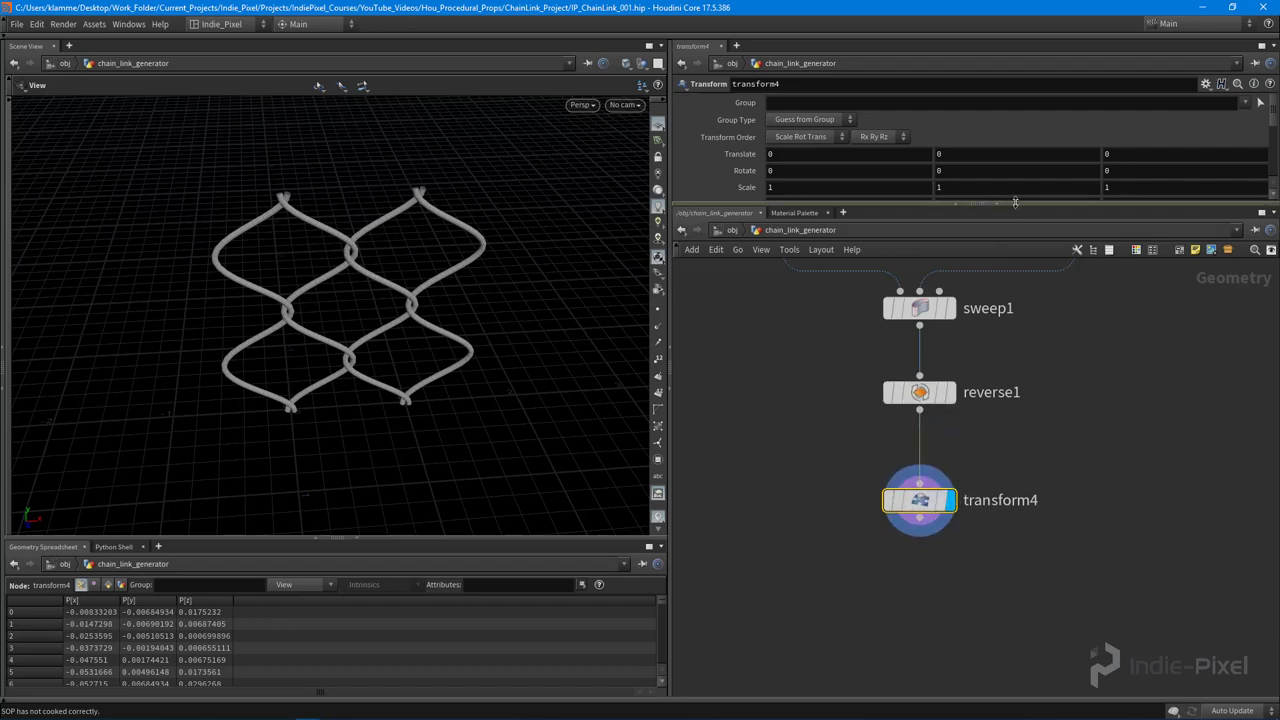
- Set the new Transform node's translate X, Y and Z to the centroid expressions $CEX, $CEY and $CEZ
{"action": "left_click_drag", "start_coordinate": [1022, 205], "coordinate": [1022, 314]}
{"action": "scroll", "coordinate": [343, 318], "scroll_direction": "up", "scroll_amount": 3}
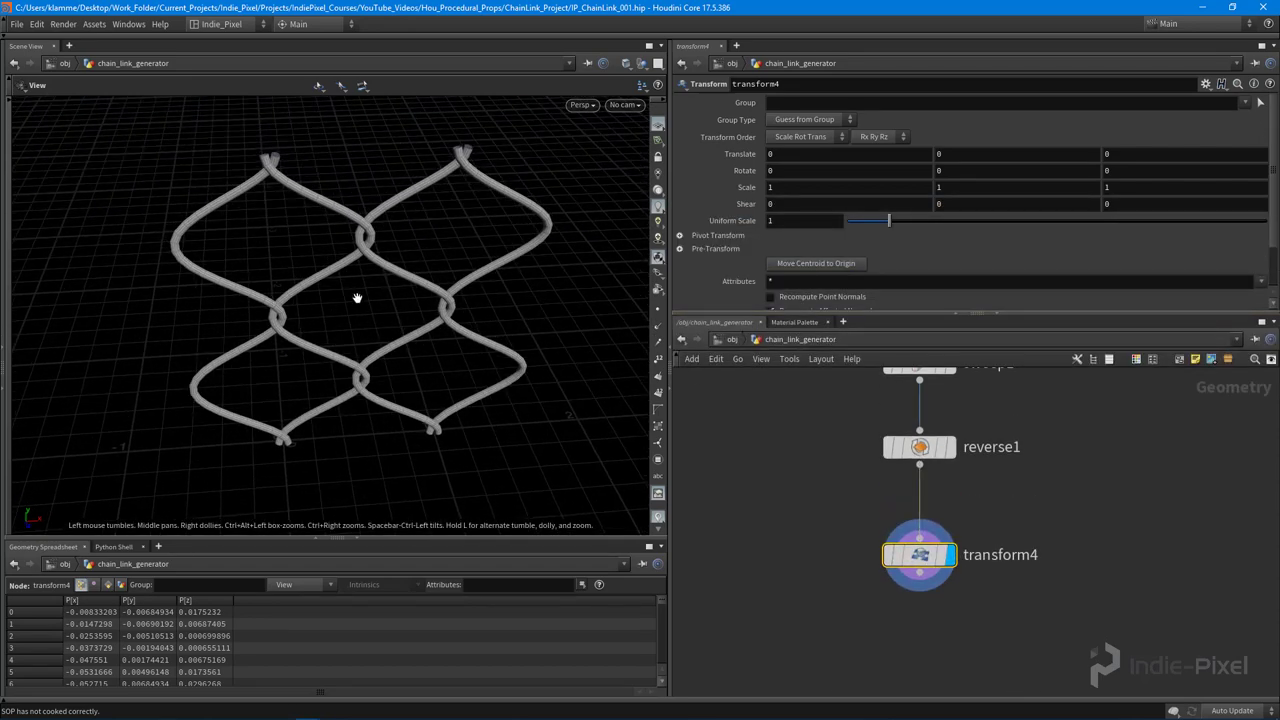
{"action": "left_click_drag", "start_coordinate": [354, 323], "coordinate": [346, 280]}
{"action": "left_click", "coordinate": [835, 160]}
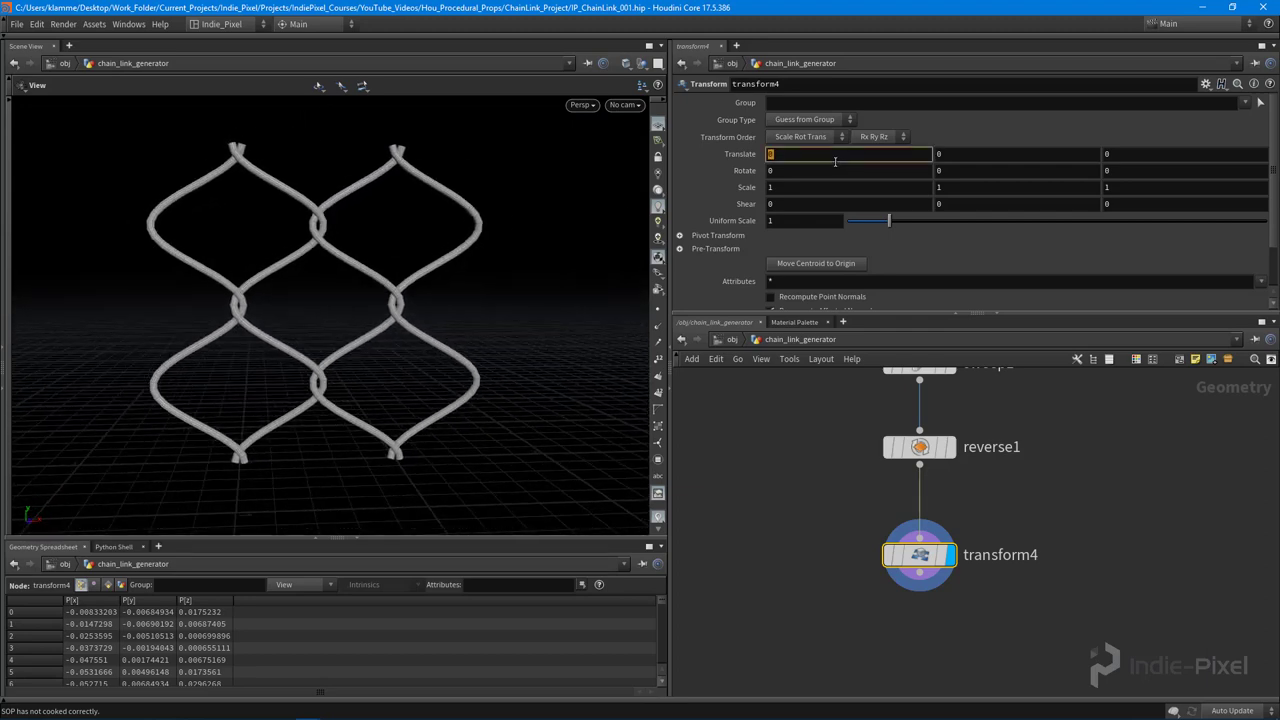
{"action": "type", "text": "$CEX"}
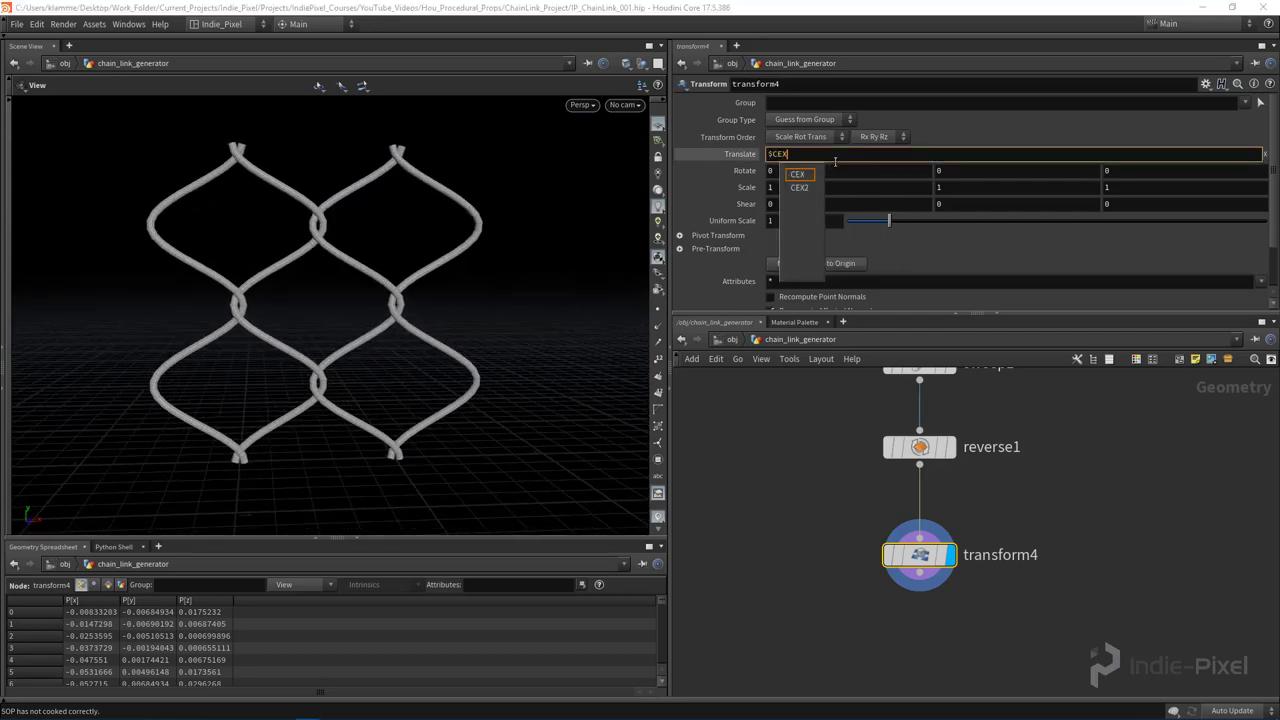
{"action": "key", "text": "Tab"}
{"action": "type", "text": "$CEY"}
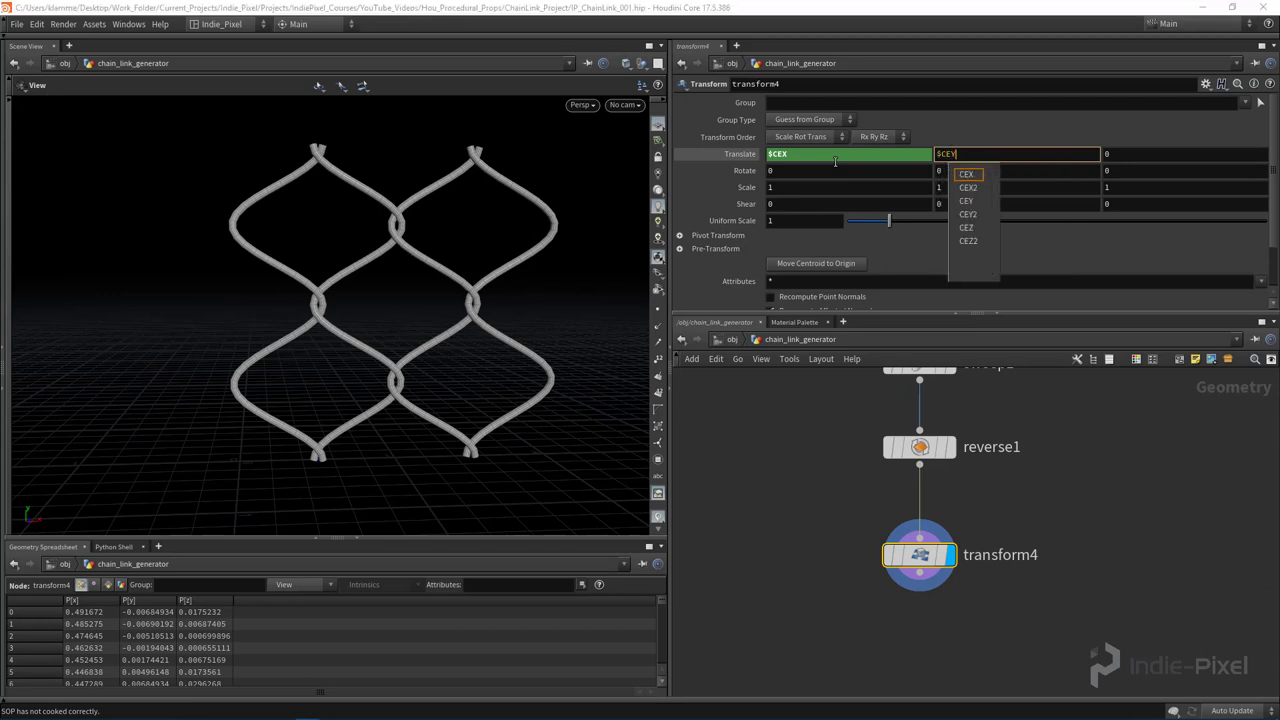
{"action": "key", "text": "Tab"}
{"action": "type", "text": "$CEZ"}
{"action": "key", "text": "Return"}
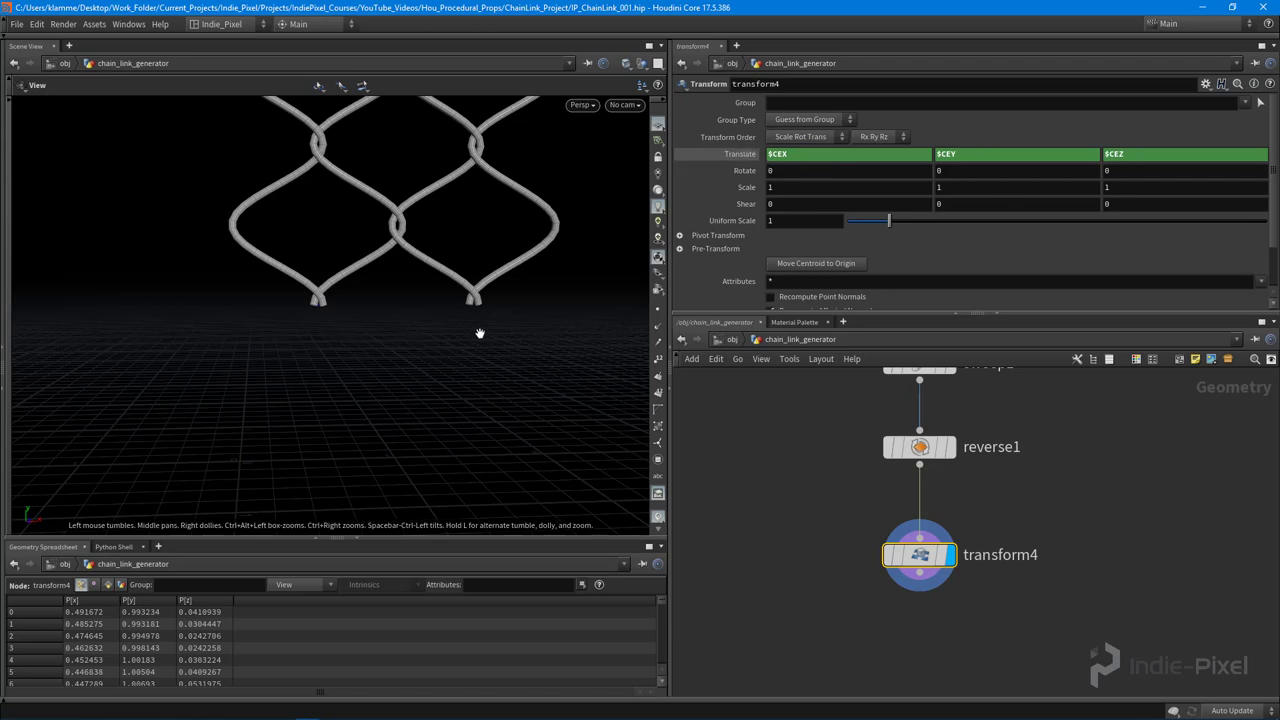
{"action": "right_click_drag", "start_coordinate": [438, 315], "coordinate": [374, 306]}
{"action": "middle_click_drag", "start_coordinate": [374, 306], "coordinate": [364, 326]}
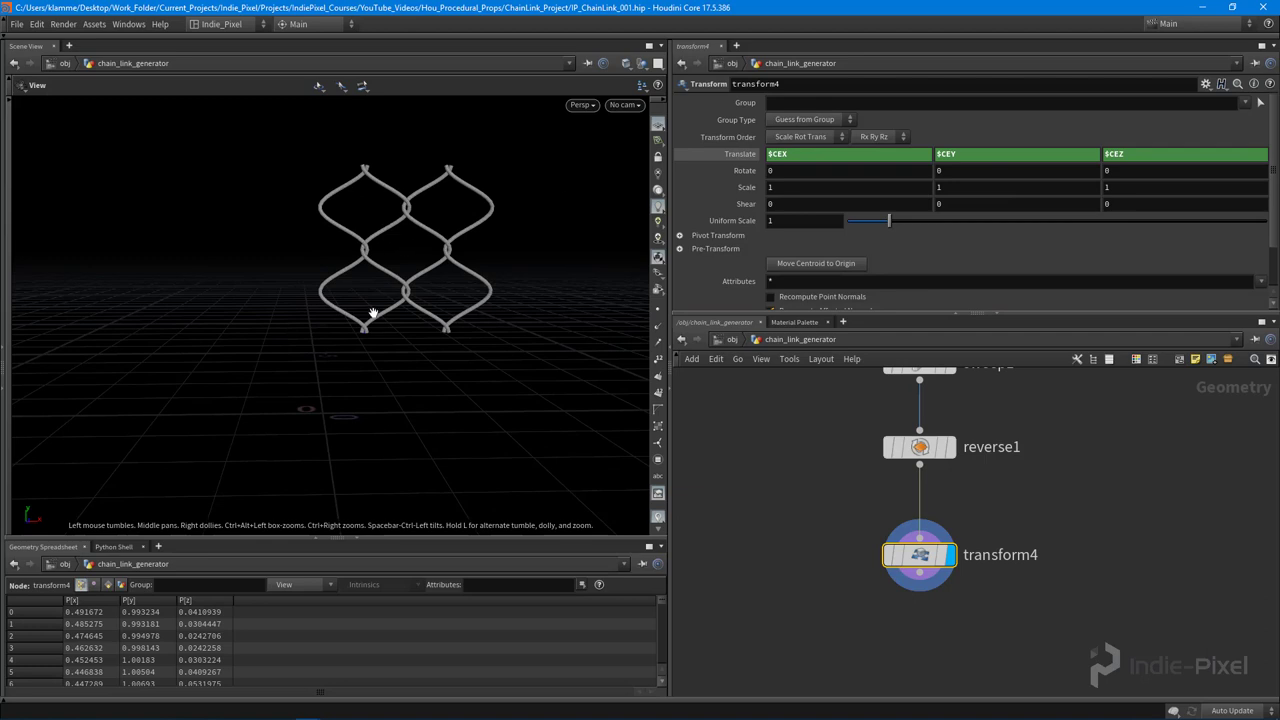
- Negate the three translate expressions to -$CEX, -$CEY and -$CEZ, and check the chain link's placement at the origin
{"action": "left_click", "coordinate": [768, 154]}
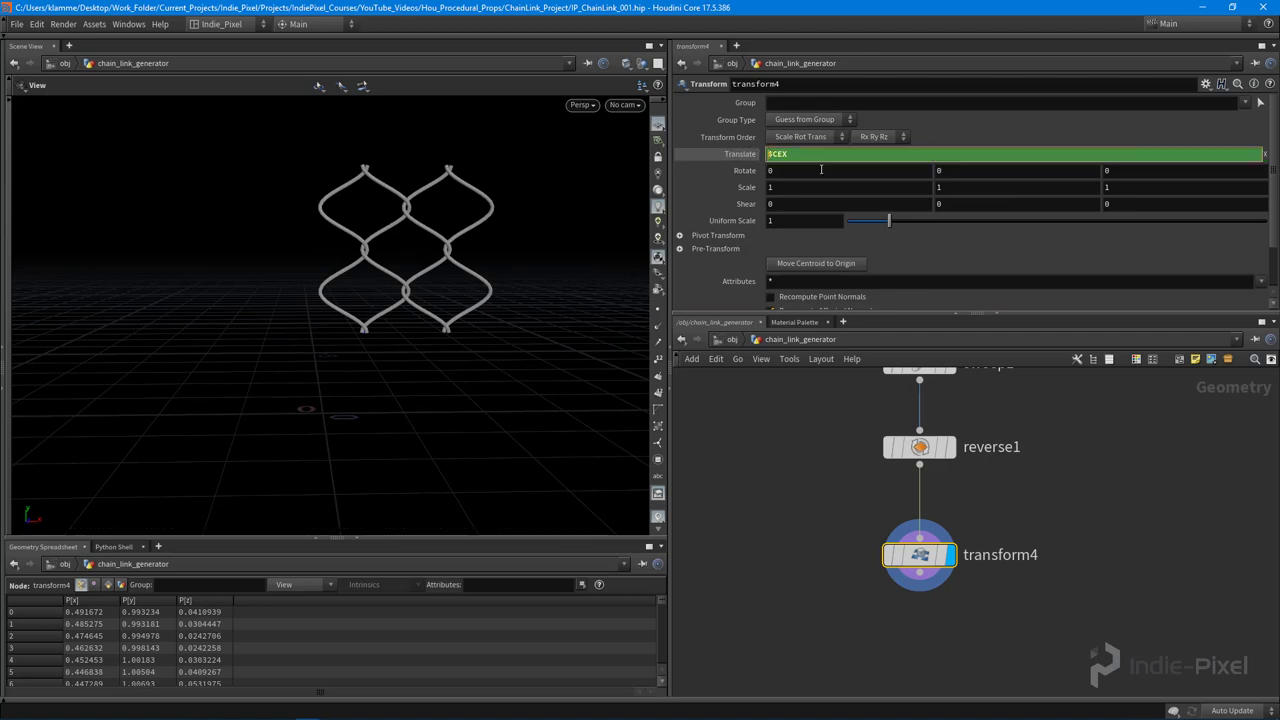
{"action": "key", "text": "Tab"}
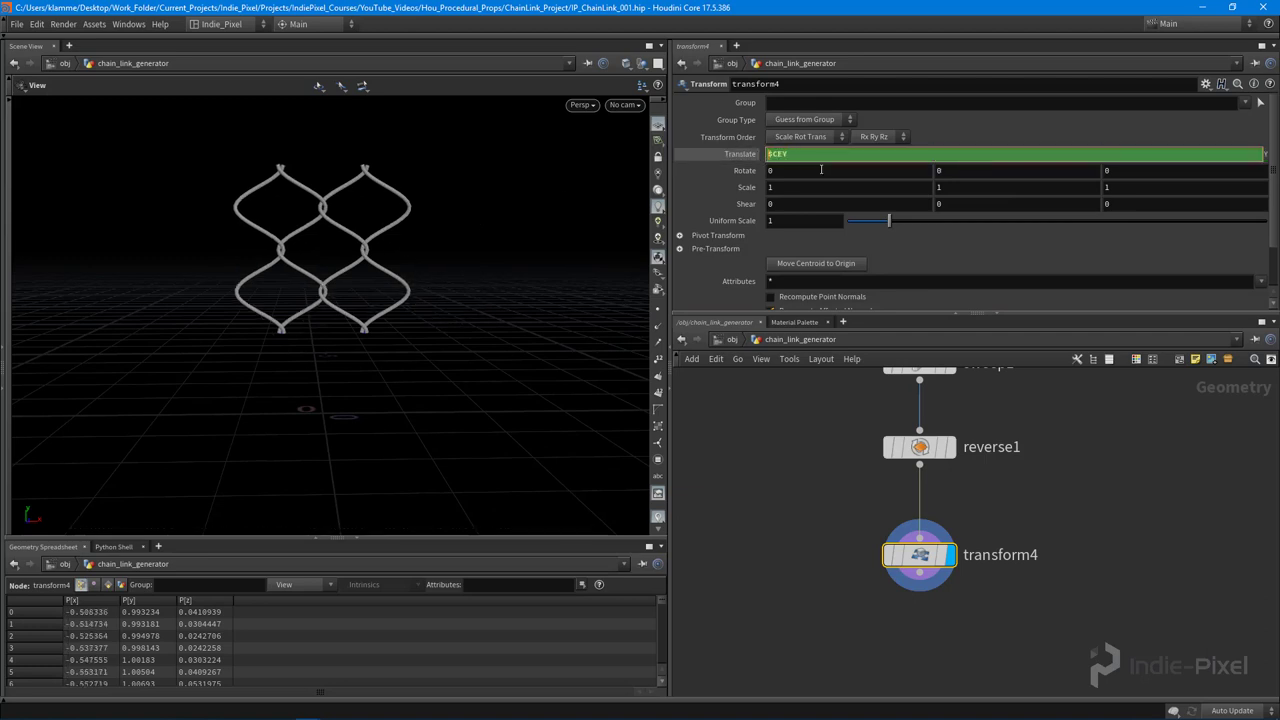
{"action": "key", "text": "Tab"}
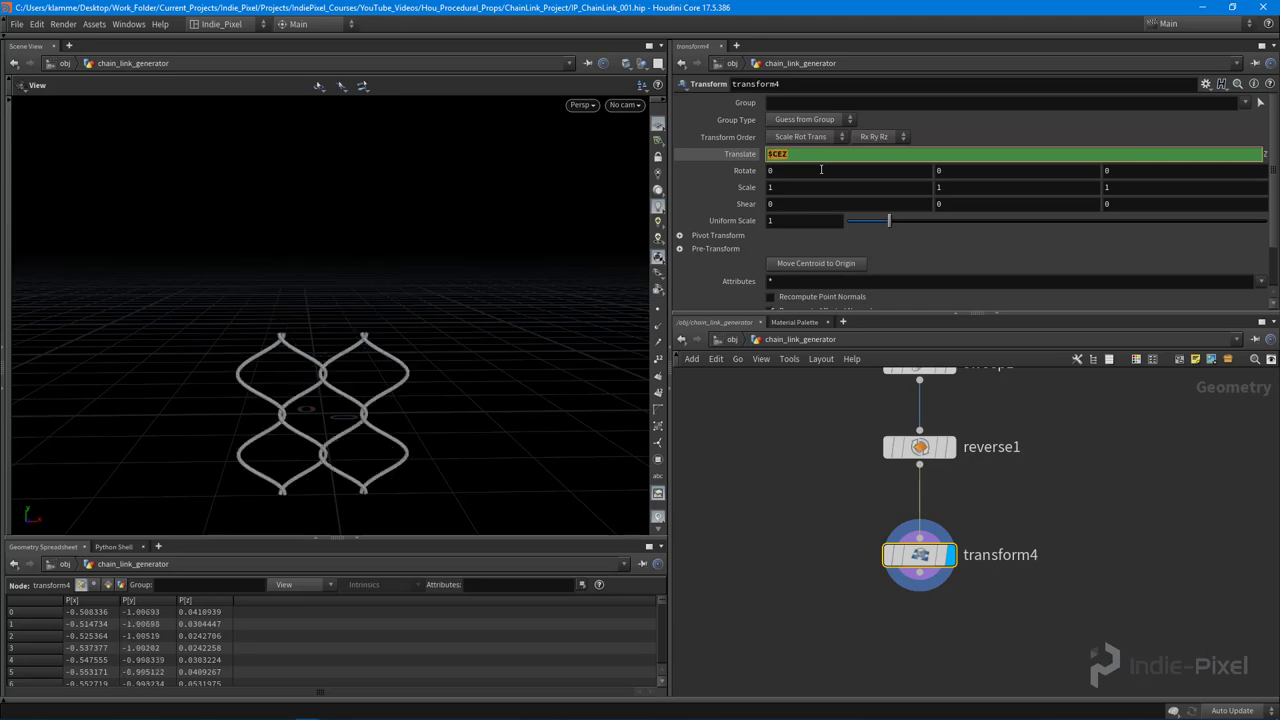
{"action": "key", "text": "Return"}
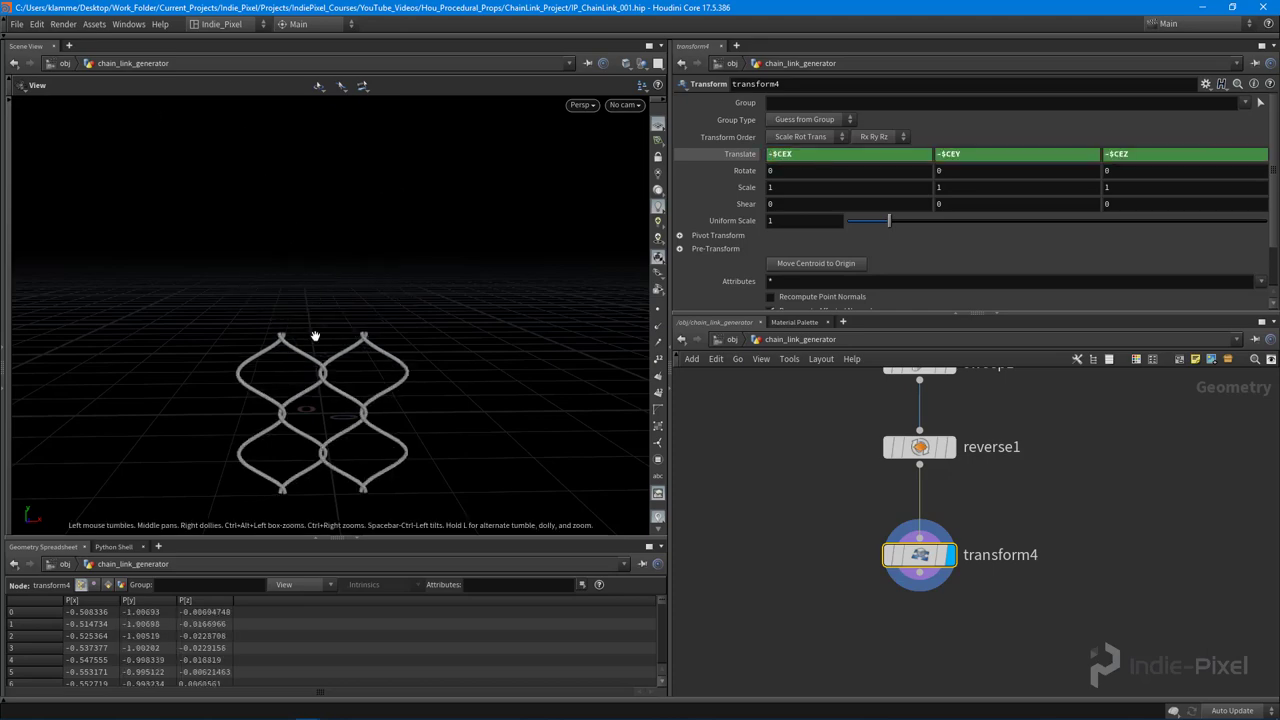
{"action": "key", "text": "f"}
{"action": "left_click_drag", "start_coordinate": [357, 351], "coordinate": [343, 214]}
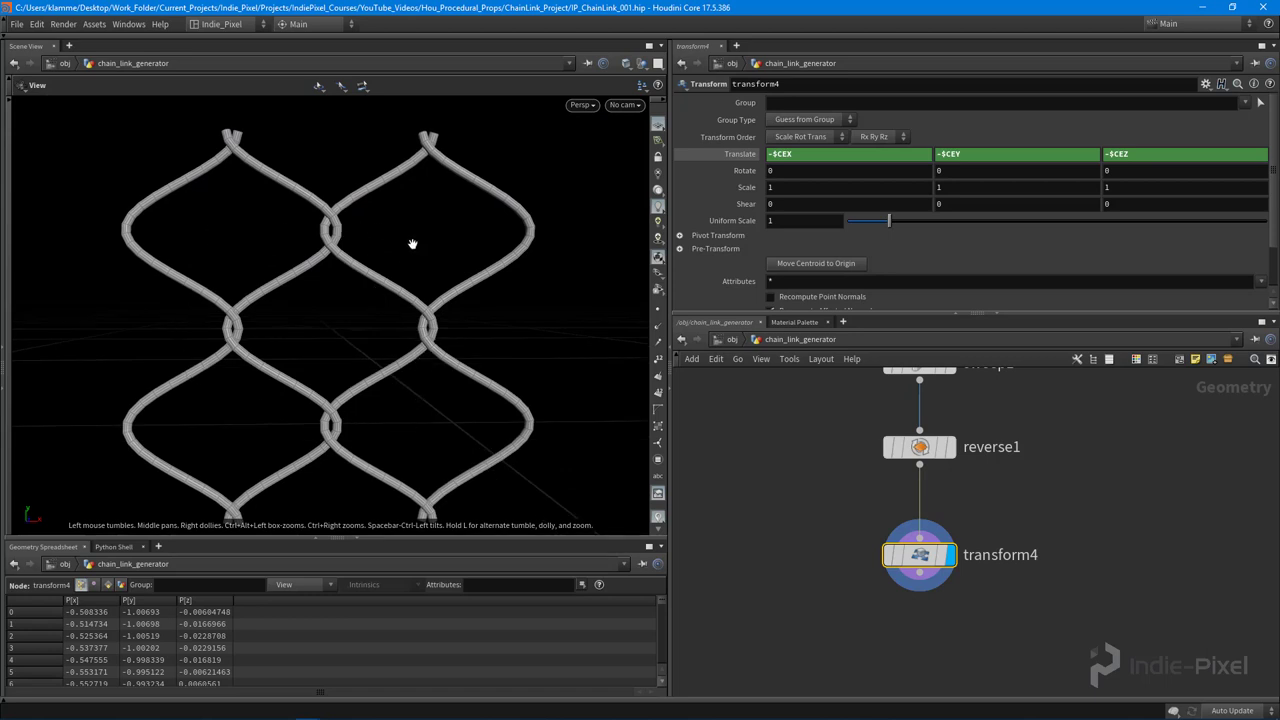
{"action": "left_click_drag", "start_coordinate": [353, 350], "coordinate": [330, 372]}
- Add an unconnected Clip node below transform4 in the network
{"action": "left_click_drag", "start_coordinate": [1028, 314], "coordinate": [1028, 231]}
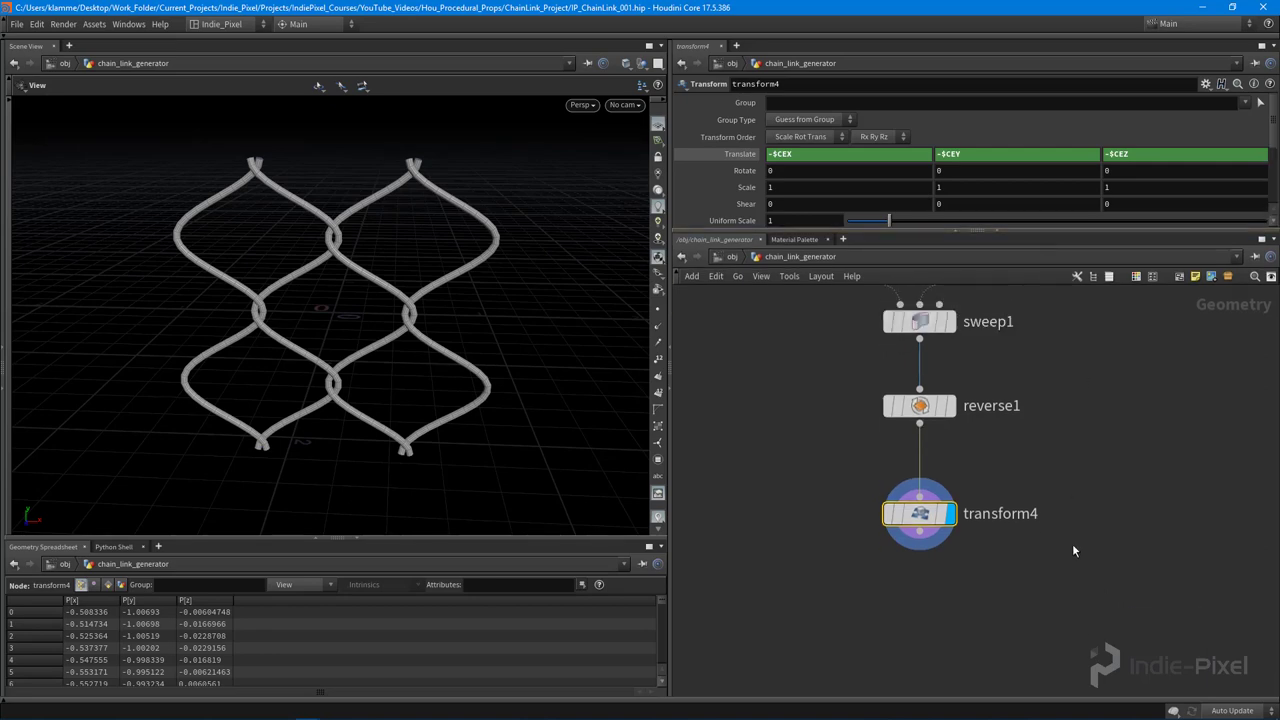
{"action": "middle_click_drag", "start_coordinate": [1072, 543], "coordinate": [1072, 486]}
{"action": "left_click_drag", "start_coordinate": [922, 459], "coordinate": [922, 442]}
{"action": "middle_click_drag", "start_coordinate": [911, 583], "coordinate": [919, 495]}
{"action": "left_click", "coordinate": [919, 490]}
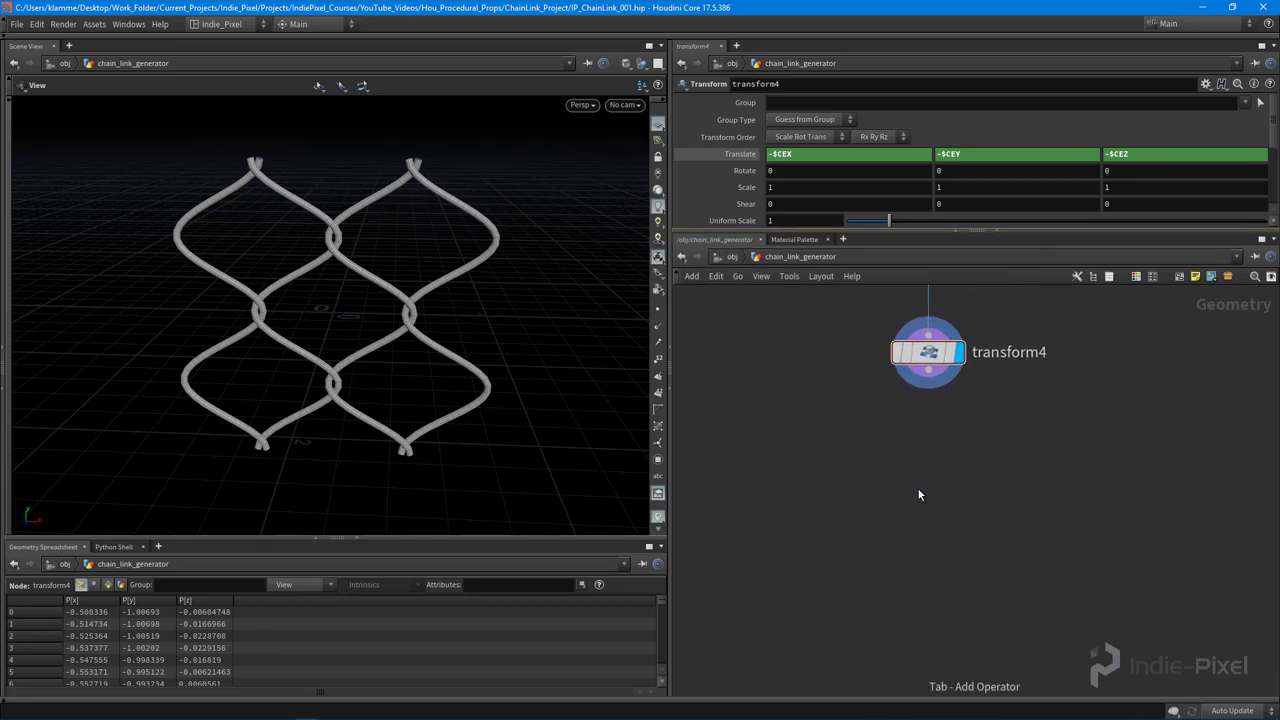
{"action": "key", "text": "Tab"}
{"action": "type", "text": "cli"}
{"action": "key", "text": "Return"}
{"action": "left_click", "coordinate": [918, 487]}
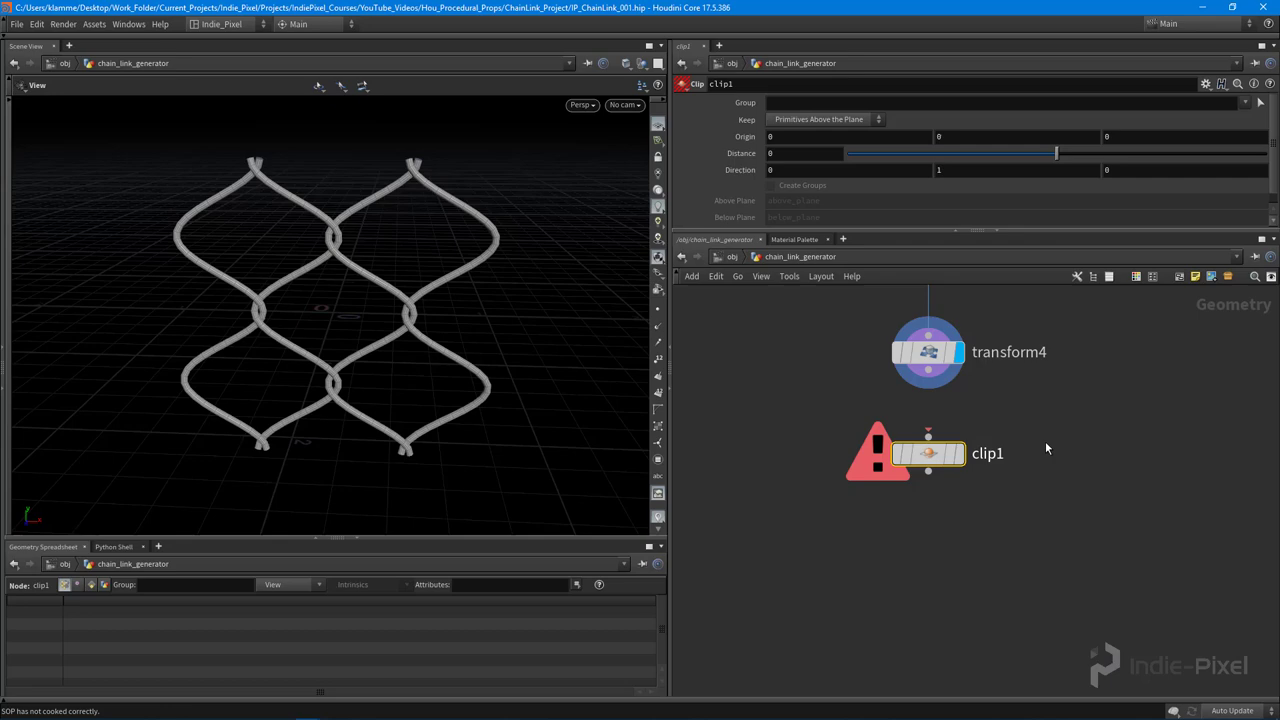
- Add a Grid node beside transform4 and flag it as a template so it shows as a reference
{"action": "middle_click_drag", "start_coordinate": [1045, 441], "coordinate": [974, 466]}
{"action": "key", "text": "Tab"}
{"action": "type", "text": "grid"}
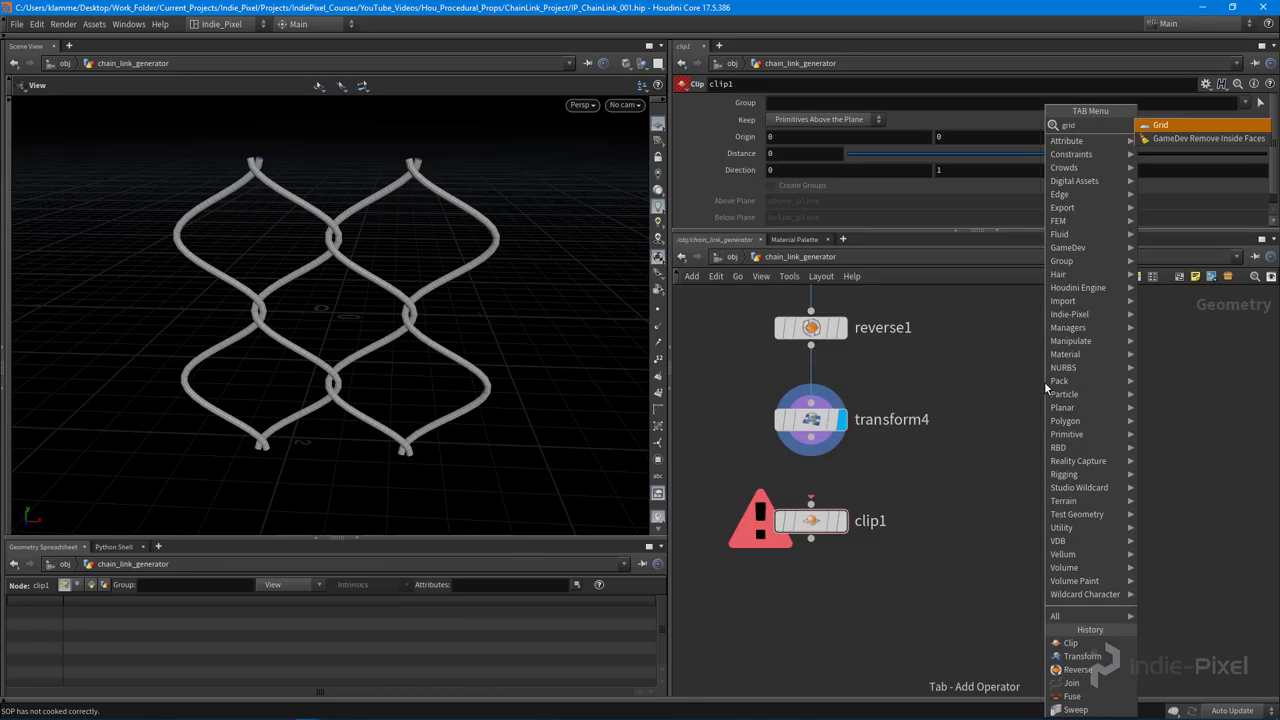
{"action": "key", "text": "Return"}
{"action": "left_click", "coordinate": [1048, 420]}
{"action": "mouse_move", "coordinate": [1086, 420]}
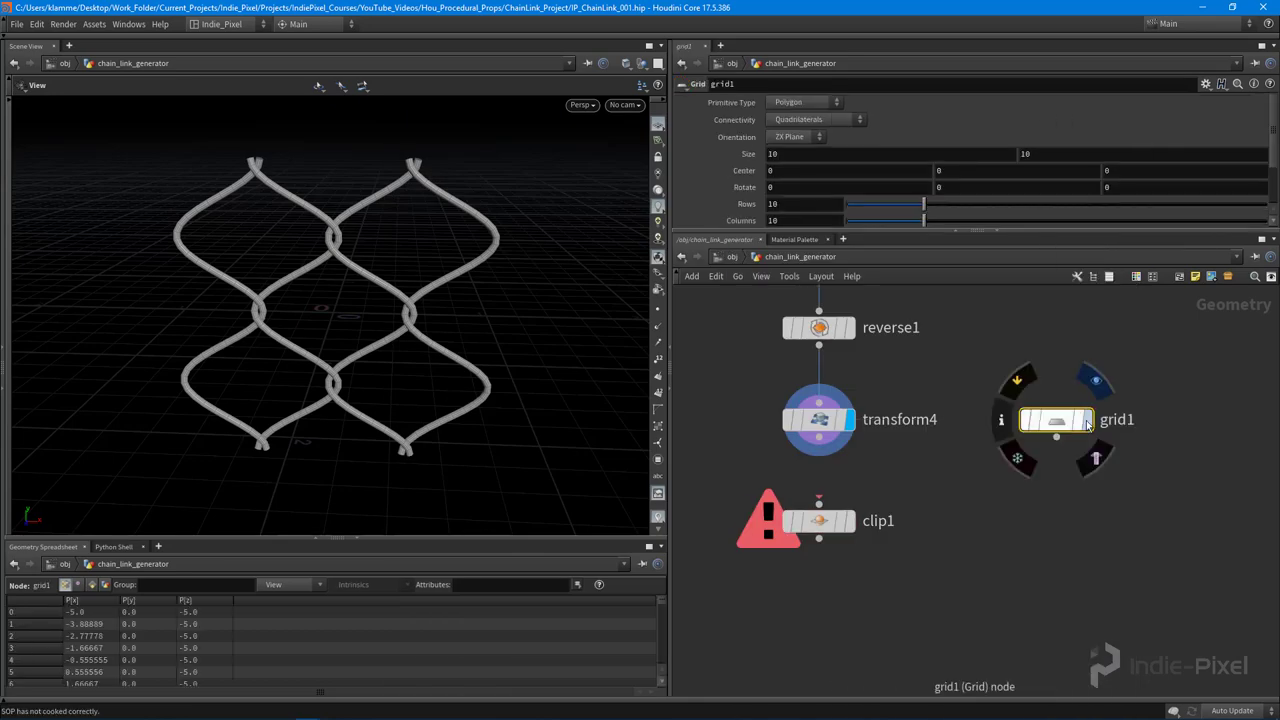
{"action": "left_click", "coordinate": [1076, 482]}
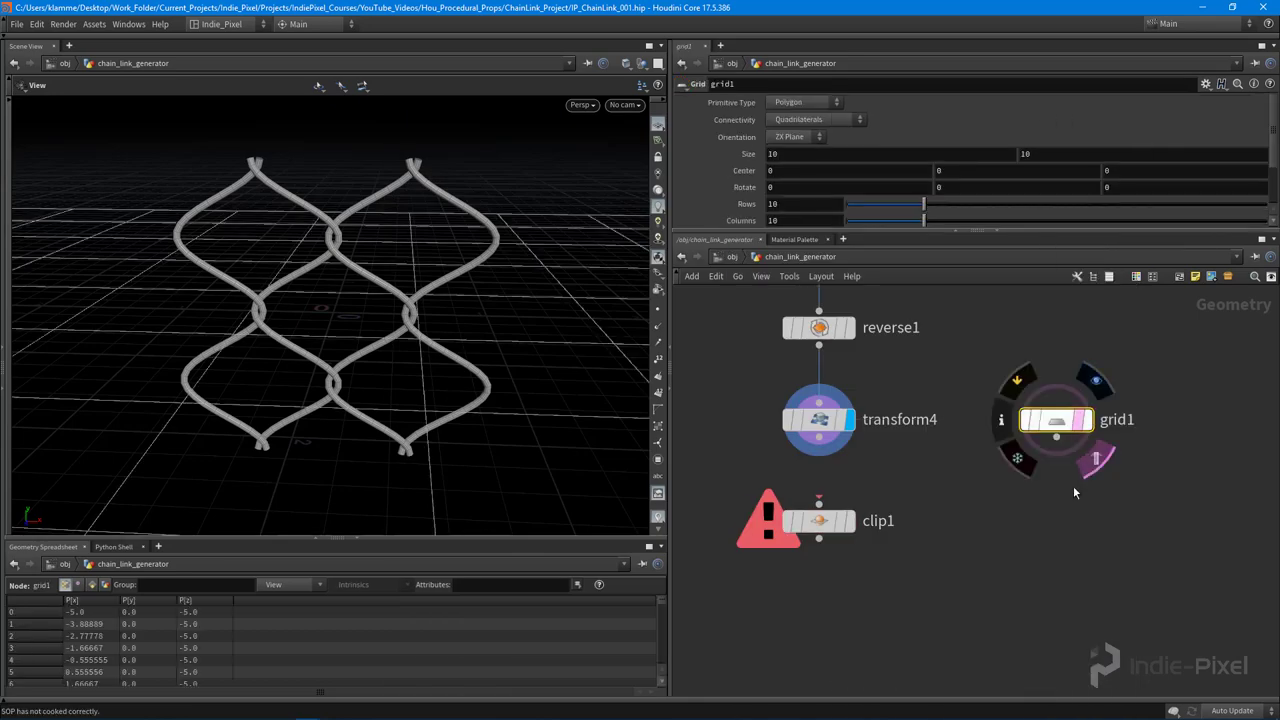
- Set the grid's orientation to XY Plane and its size to 1 by 1
{"action": "left_click", "coordinate": [793, 141]}
{"action": "left_click", "coordinate": [795, 149]}
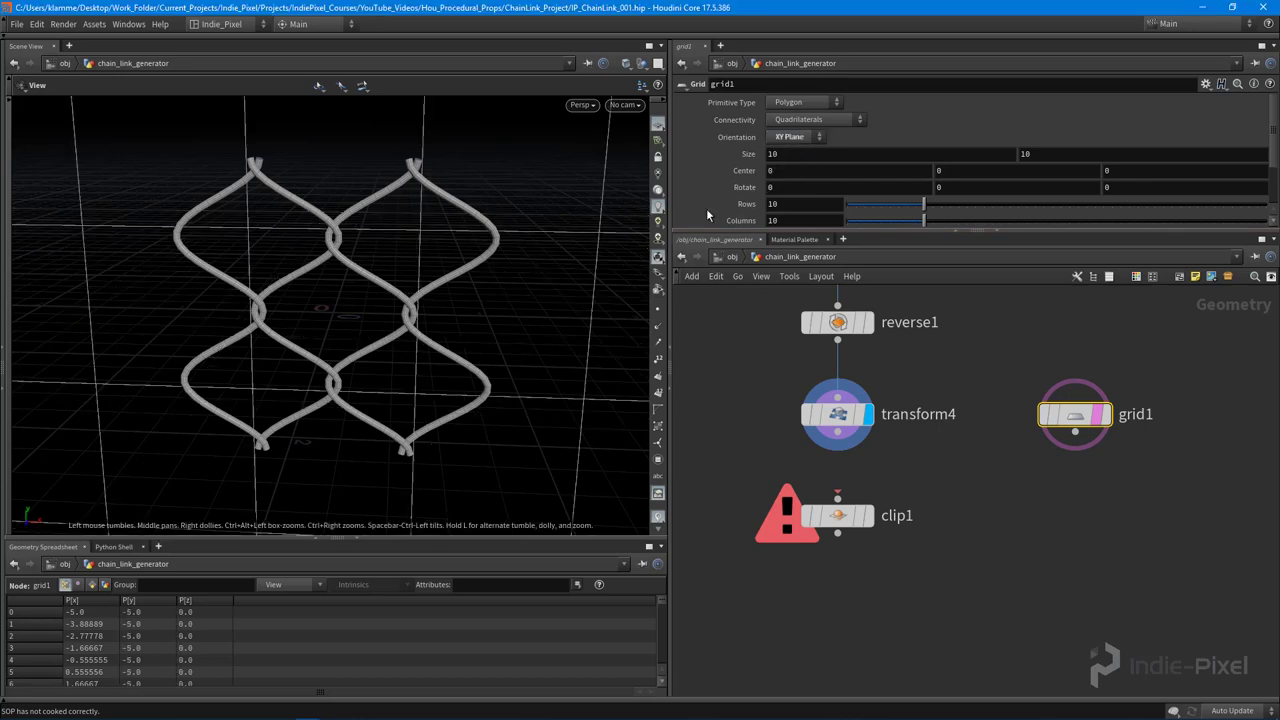
{"action": "double_click", "coordinate": [823, 158]}
{"action": "type", "text": "1"}
{"action": "key", "text": "Tab"}
{"action": "type", "text": "1"}
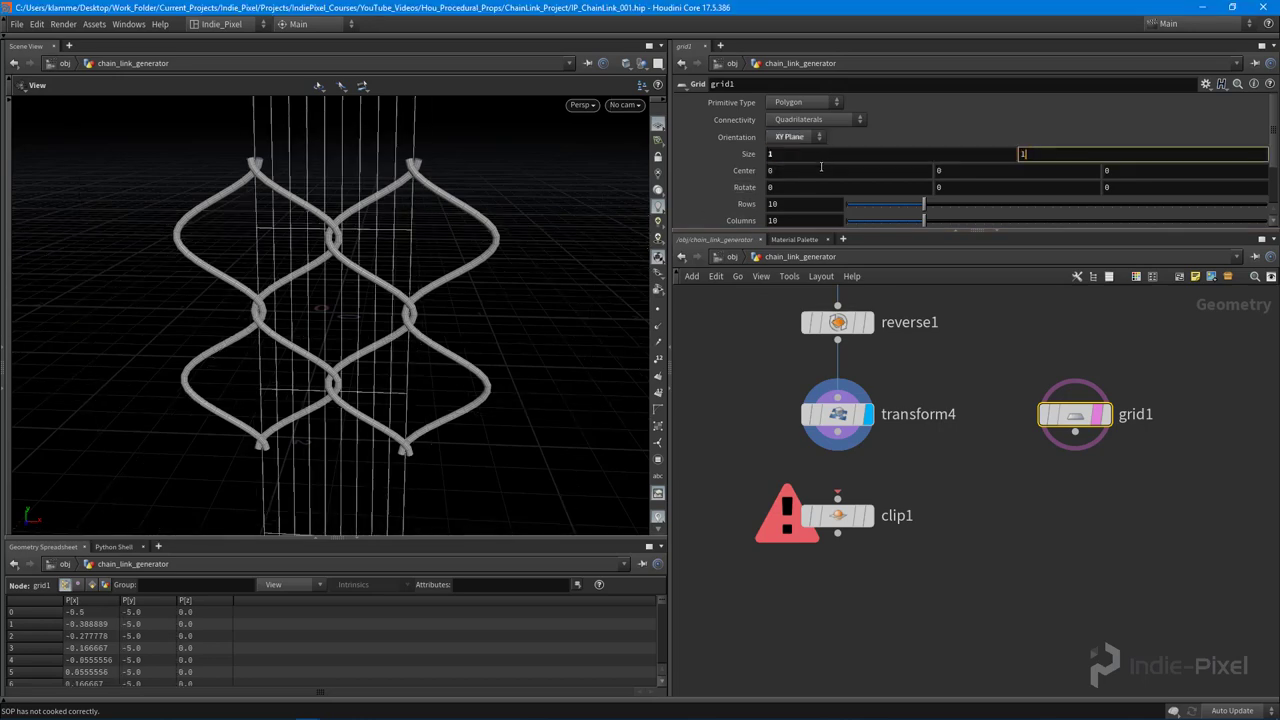
{"action": "key", "text": "Return"}
- Set the grid's rows and columns to 2 each
{"action": "left_click", "coordinate": [795, 207]}
{"action": "type", "text": "2"}
{"action": "key", "text": "Tab"}
{"action": "type", "text": "2"}
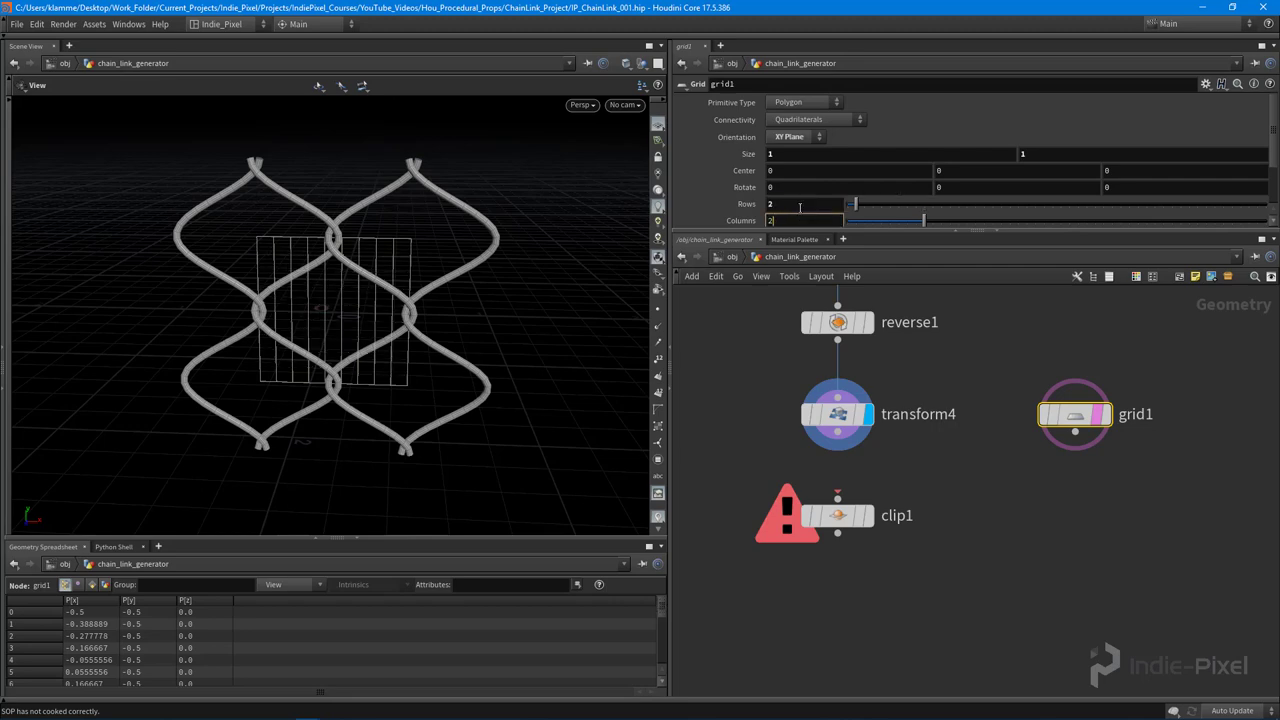
{"action": "key", "text": "Return"}
- Examine in the front view how the grid square lines up with the chain-link pattern
{"action": "left_click_drag", "start_coordinate": [331, 331], "coordinate": [352, 329]}
{"action": "key", "text": "space+3"}
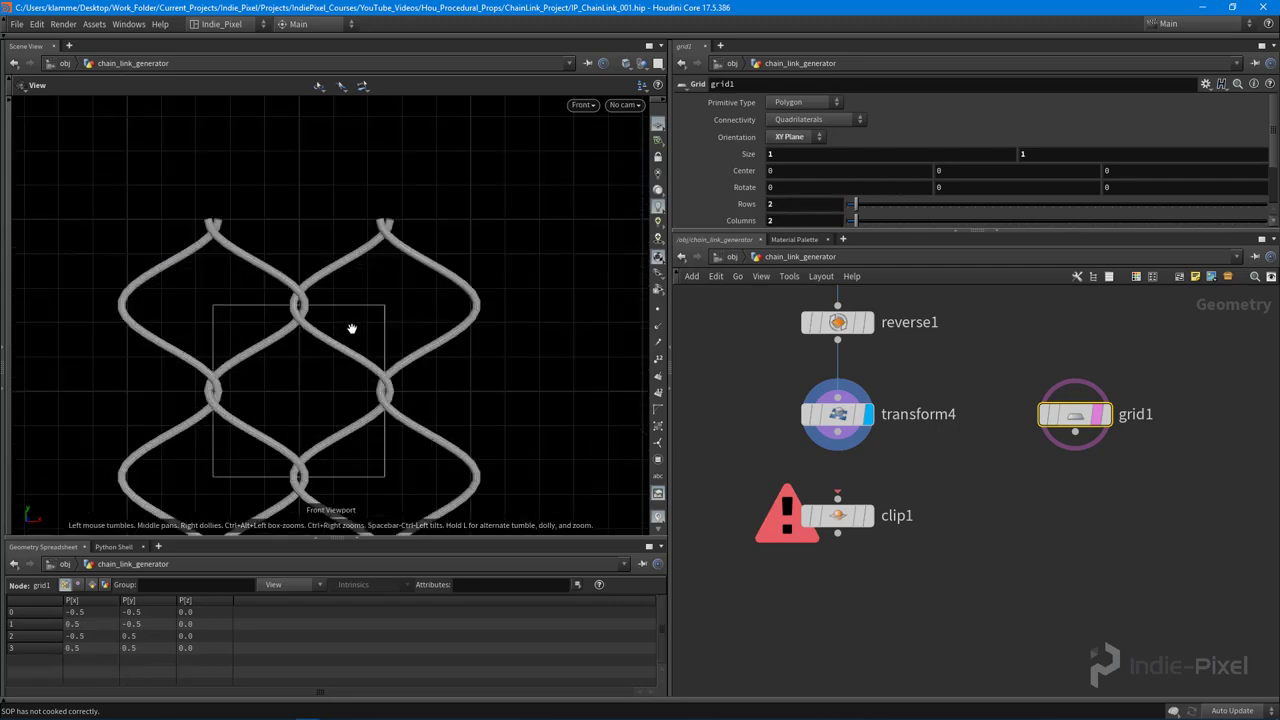
{"action": "right_click_drag", "start_coordinate": [361, 376], "coordinate": [330, 377]}
{"action": "scroll", "coordinate": [330, 376], "scroll_direction": "up", "scroll_amount": 5}
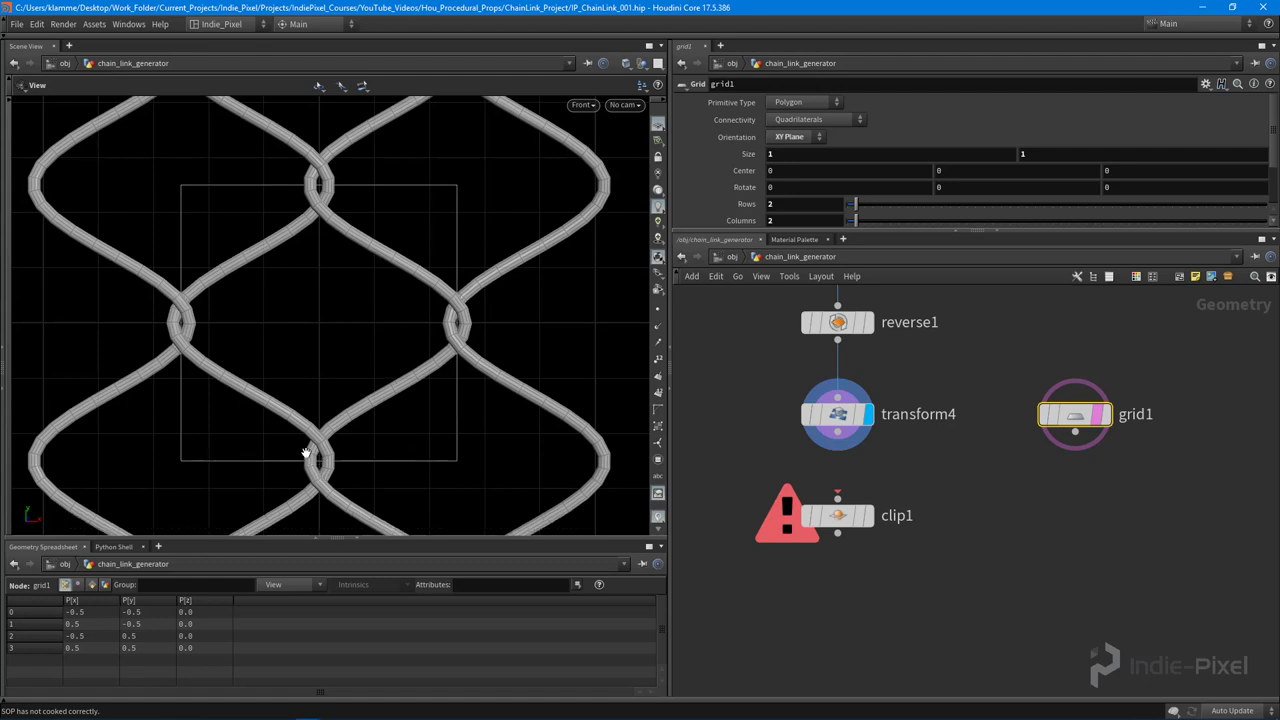
{"action": "right_click_drag", "start_coordinate": [349, 415], "coordinate": [260, 419]}
{"action": "middle_click_drag", "start_coordinate": [260, 419], "coordinate": [255, 369]}
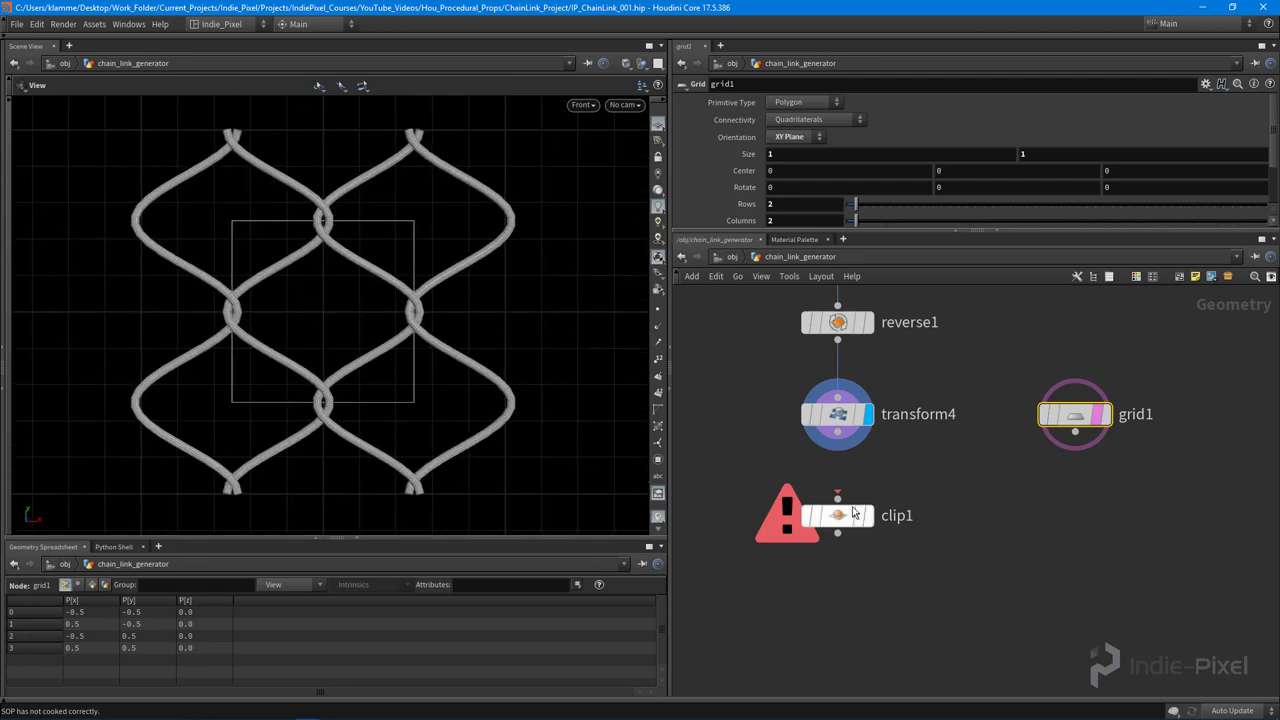
{"action": "middle_click_drag", "start_coordinate": [946, 506], "coordinate": [984, 490]}
{"action": "right_click_drag", "start_coordinate": [213, 301], "coordinate": [239, 300]}
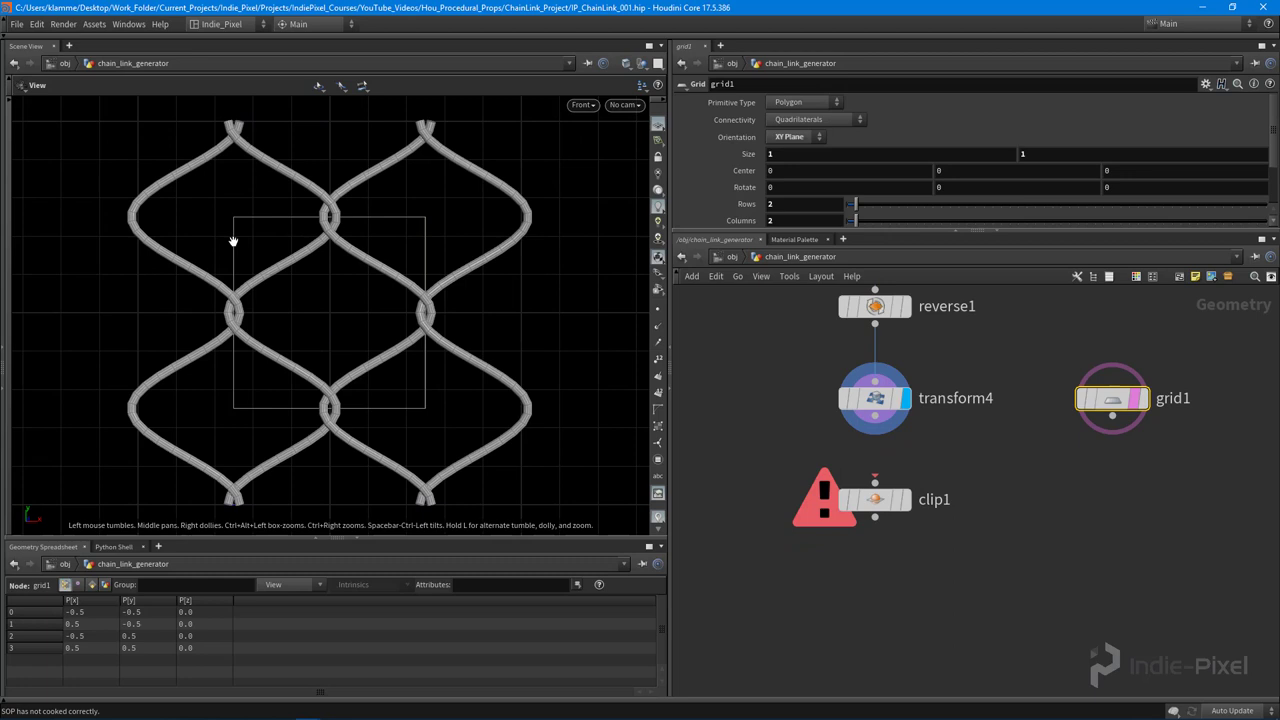
{"action": "scroll", "coordinate": [426, 257], "scroll_direction": "up", "scroll_amount": 1}
- Connect transform4 into clip1, display clip1, and set its clipping distance to -0.5
{"action": "mouse_move", "coordinate": [881, 415]}
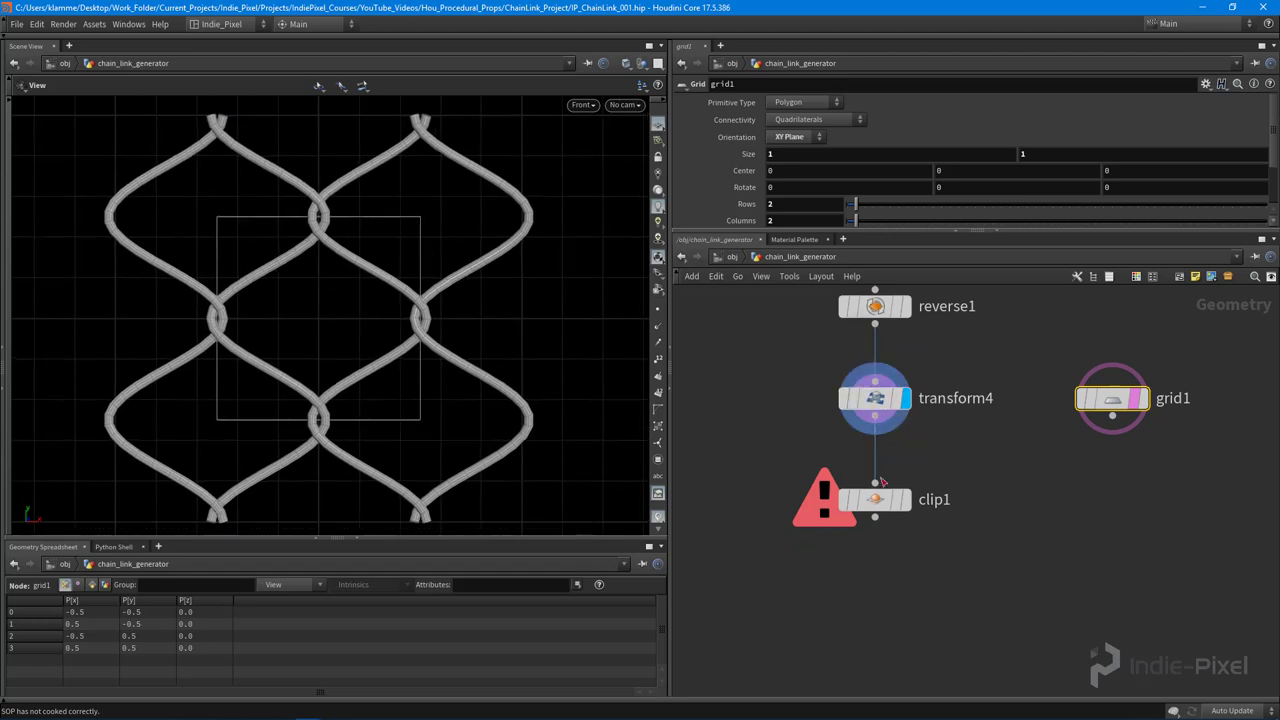
{"action": "left_click", "coordinate": [903, 499]}
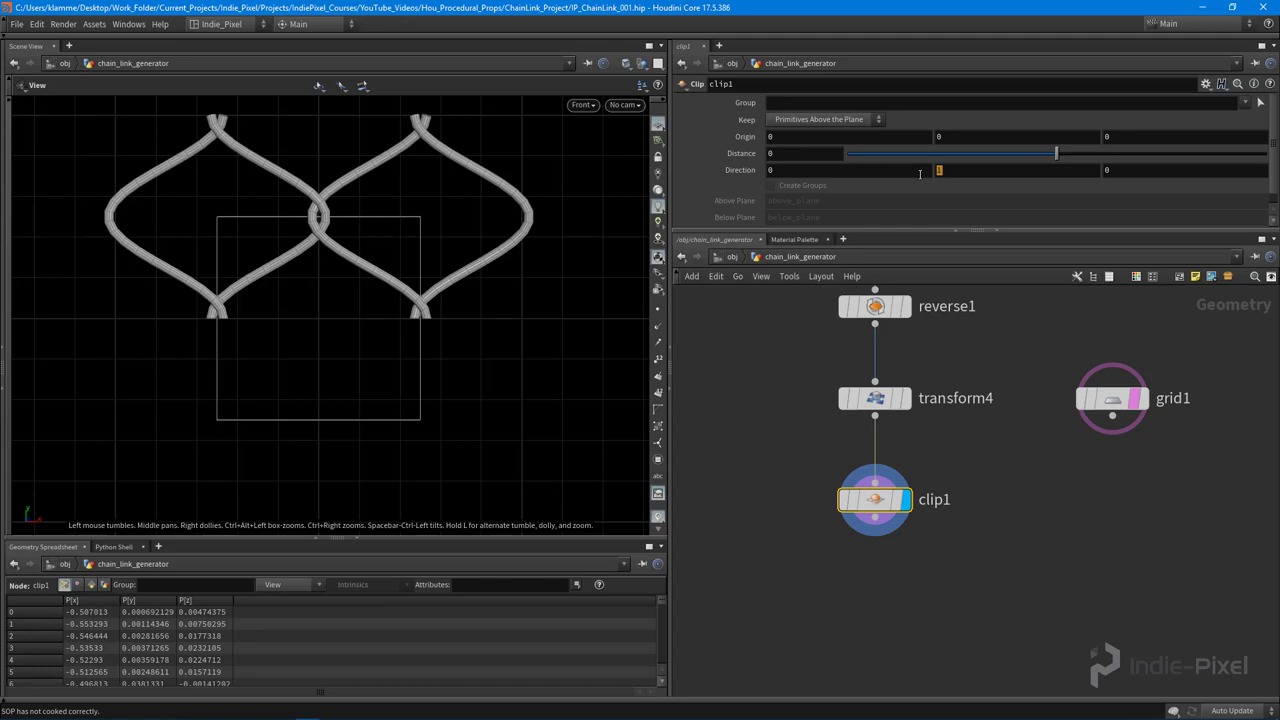
{"action": "left_click_drag", "start_coordinate": [922, 175], "coordinate": [918, 175]}
{"action": "left_click", "coordinate": [788, 152]}
{"action": "type", "text": "-0.5"}
{"action": "key", "text": "Return"}
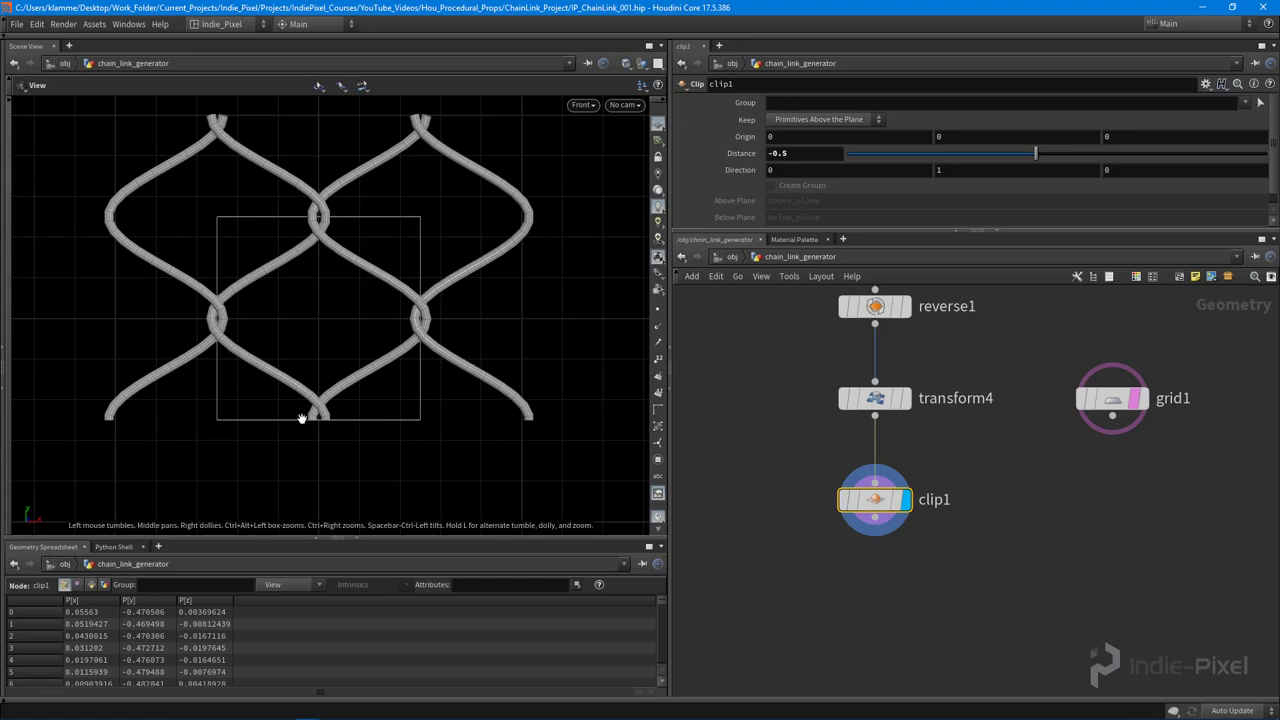
{"action": "scroll", "coordinate": [343, 292], "scroll_direction": "up", "scroll_amount": 1}
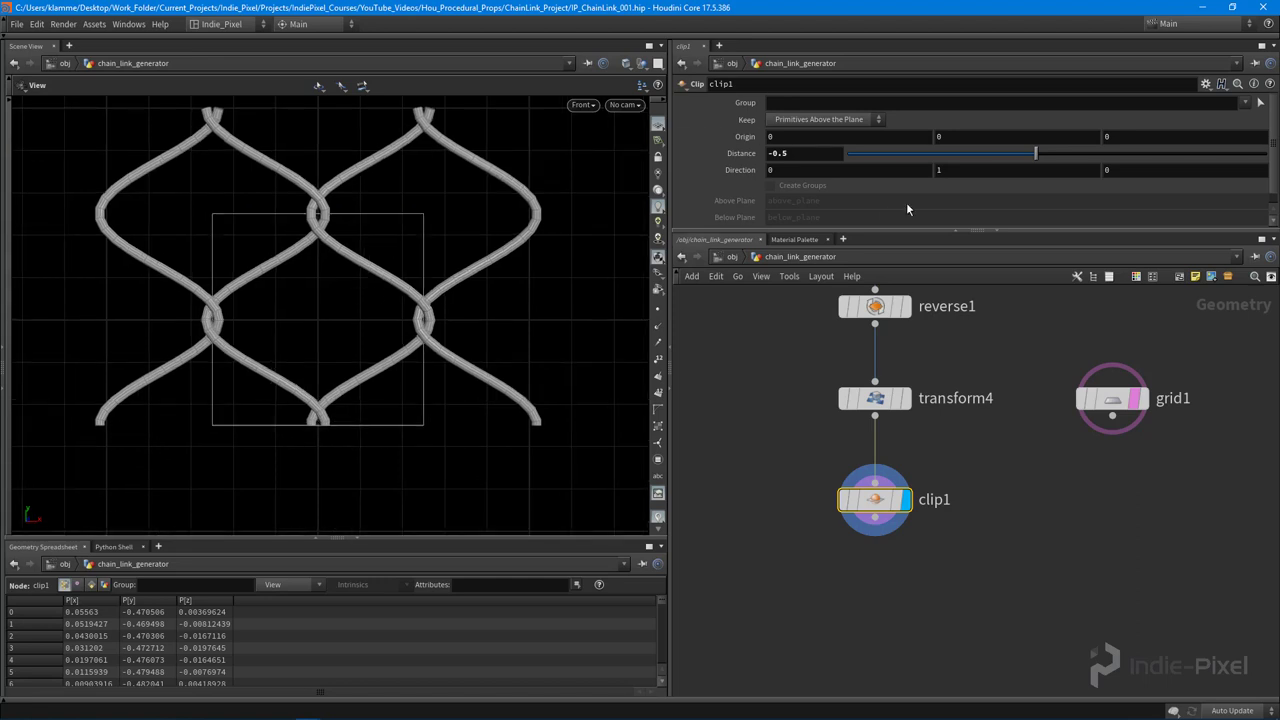
- Duplicate clip1 directly below it in the chain, with distance 0.5 and Keep set to Primitives Below the Plane
{"action": "middle_click_drag", "start_coordinate": [916, 597], "coordinate": [914, 567]}
{"action": "left_click_drag", "start_coordinate": [877, 472], "coordinate": [870, 531], "text": "alt"}
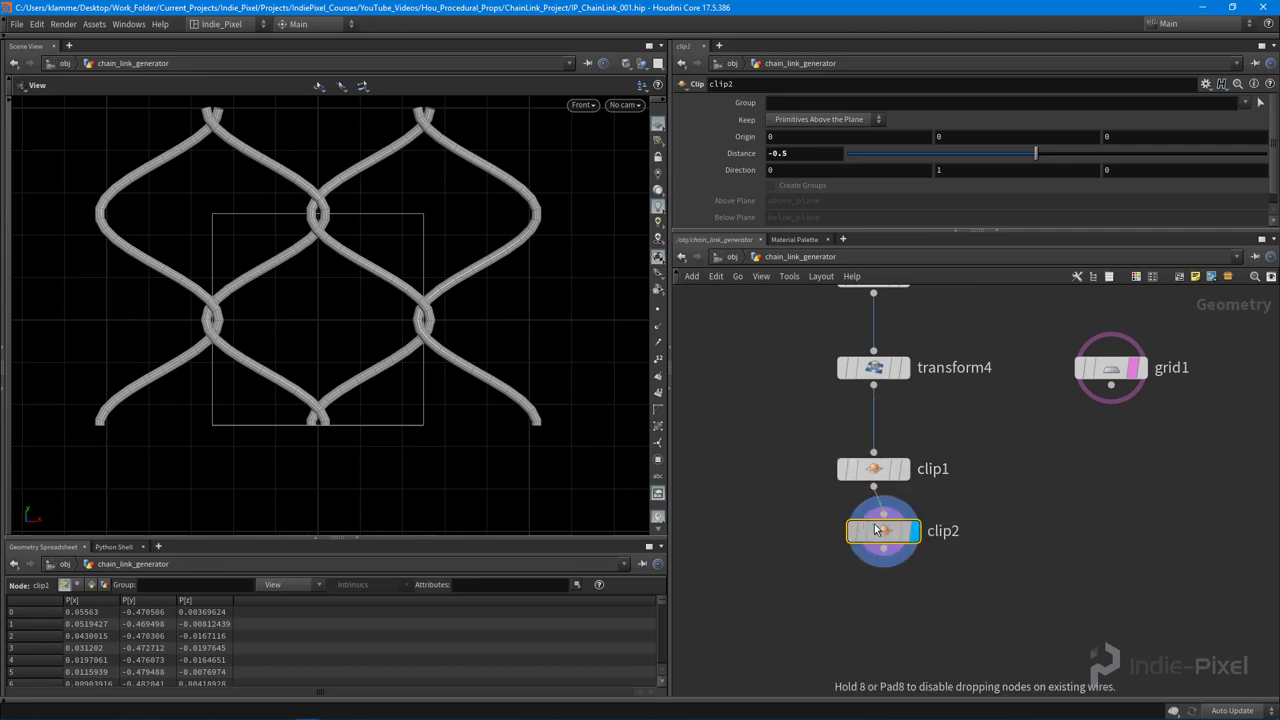
{"action": "double_click", "coordinate": [800, 155]}
{"action": "type", "text": "0.5"}
{"action": "key", "text": "Return"}
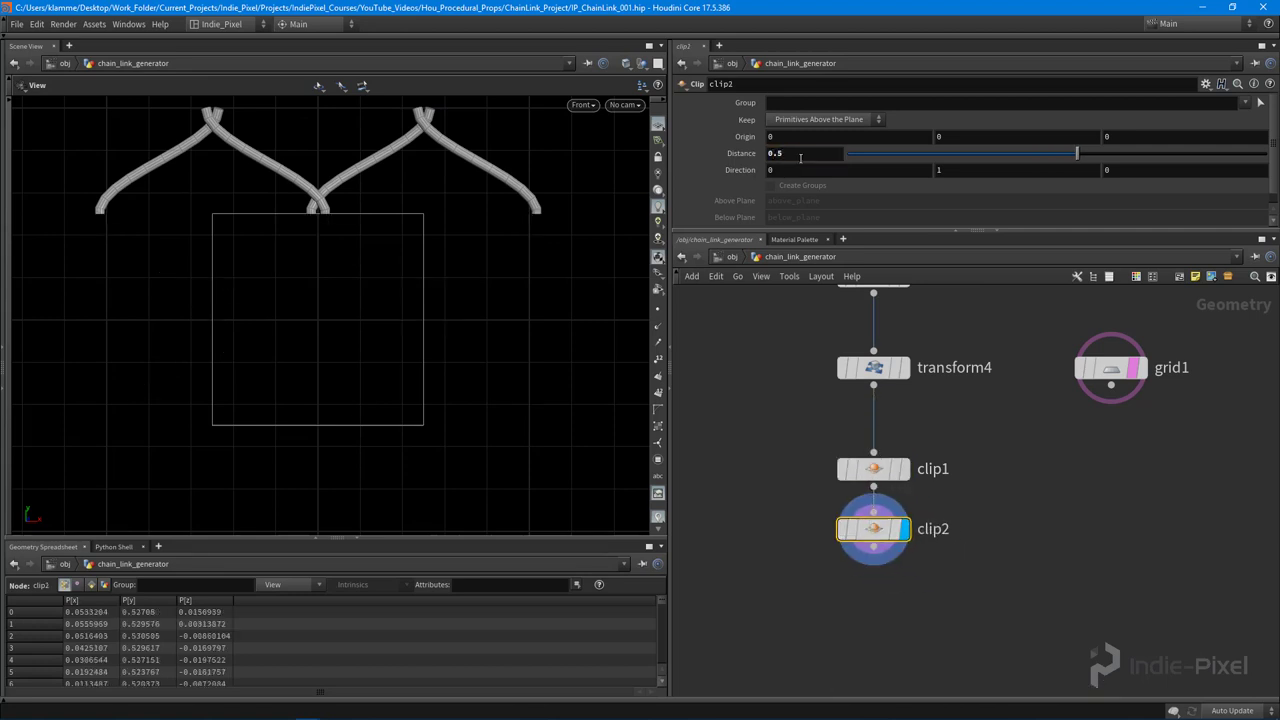
{"action": "left_click", "coordinate": [829, 121]}
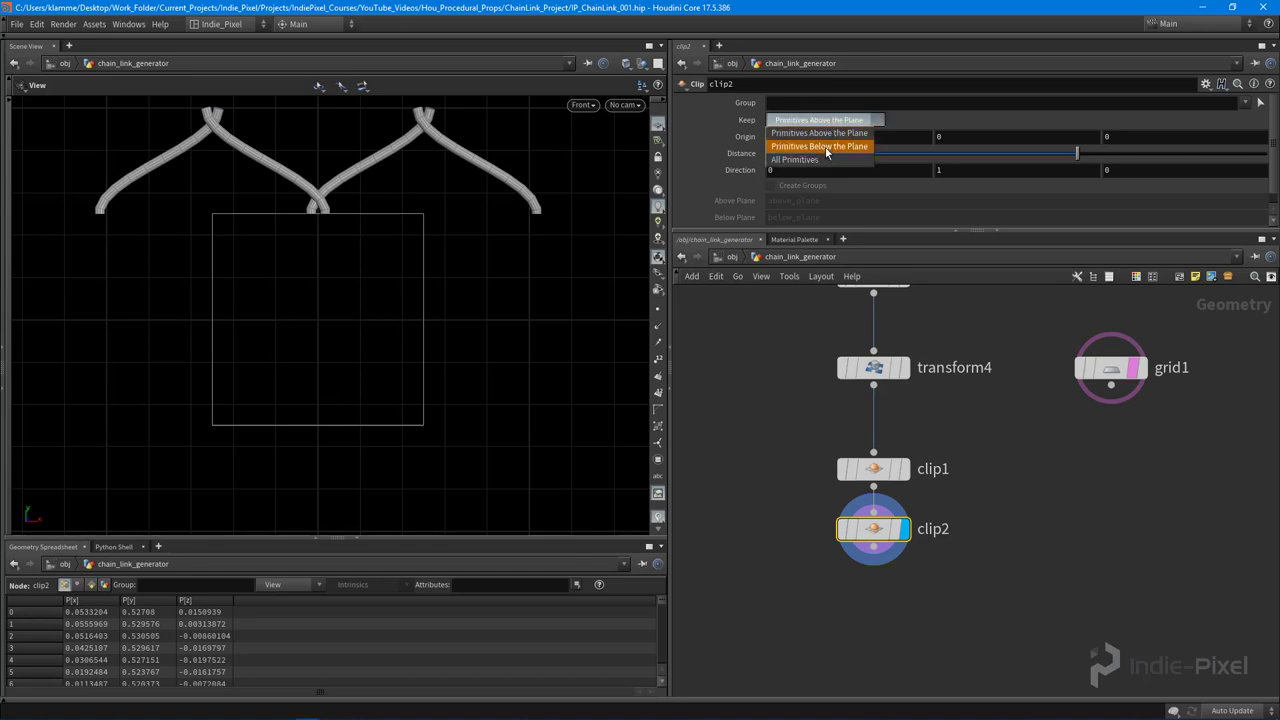
{"action": "left_click", "coordinate": [830, 147]}
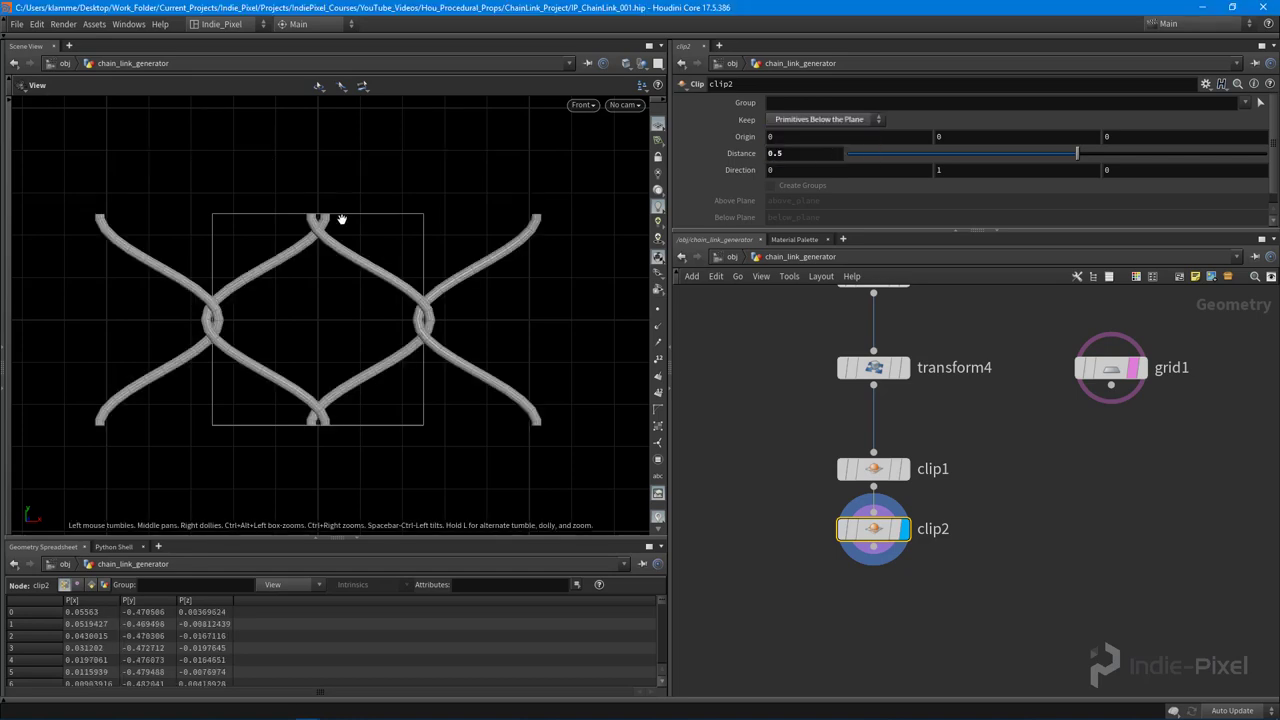
- Duplicate clip2 directly below it in the chain and set the duplicate's clipping direction to 1, 0, 0
{"action": "right_click_drag", "start_coordinate": [317, 436], "coordinate": [343, 440]}
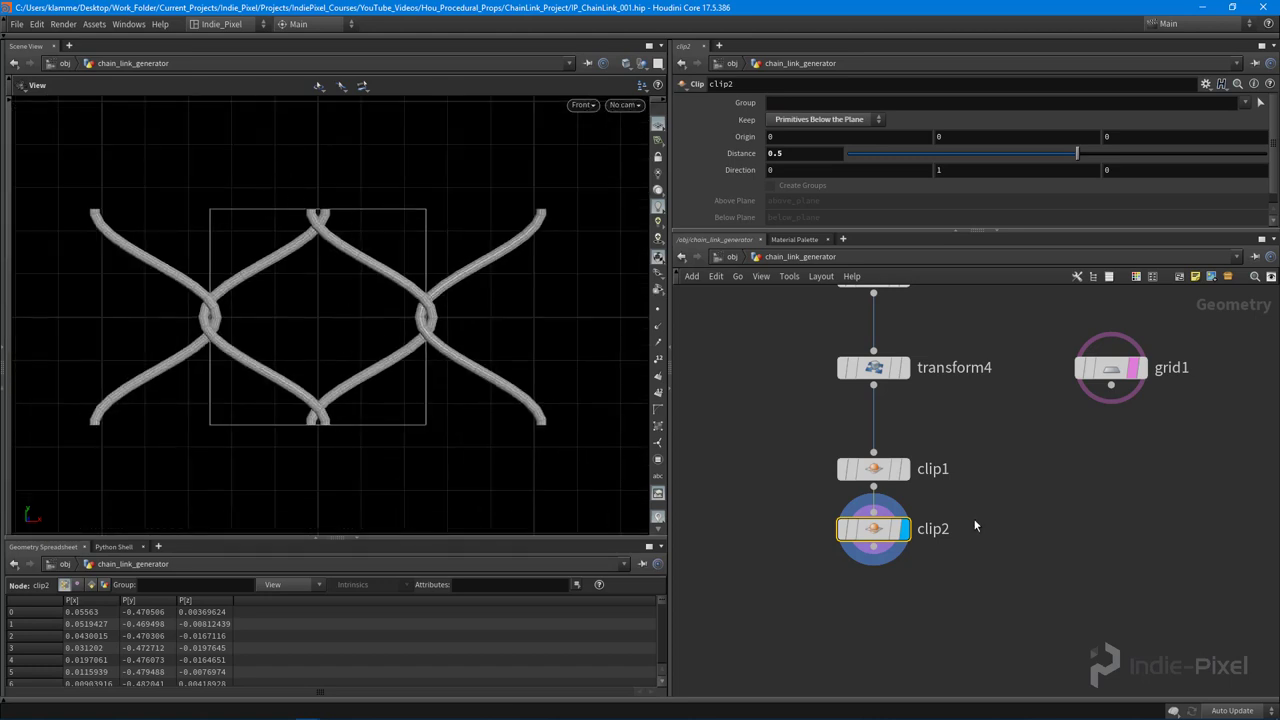
{"action": "middle_click_drag", "start_coordinate": [908, 580], "coordinate": [906, 526]}
{"action": "key", "text": "ctrl+c"}
{"action": "key", "text": "ctrl+v"}
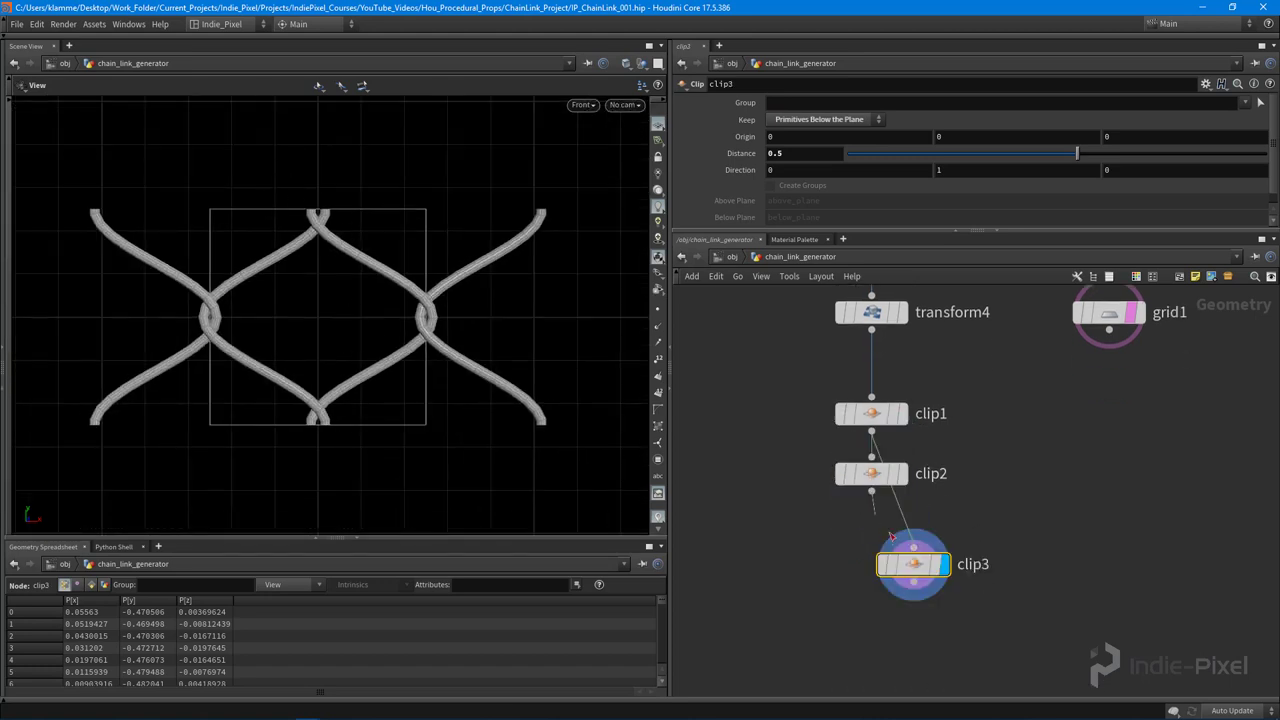
{"action": "left_click_drag", "start_coordinate": [900, 561], "coordinate": [858, 534]}
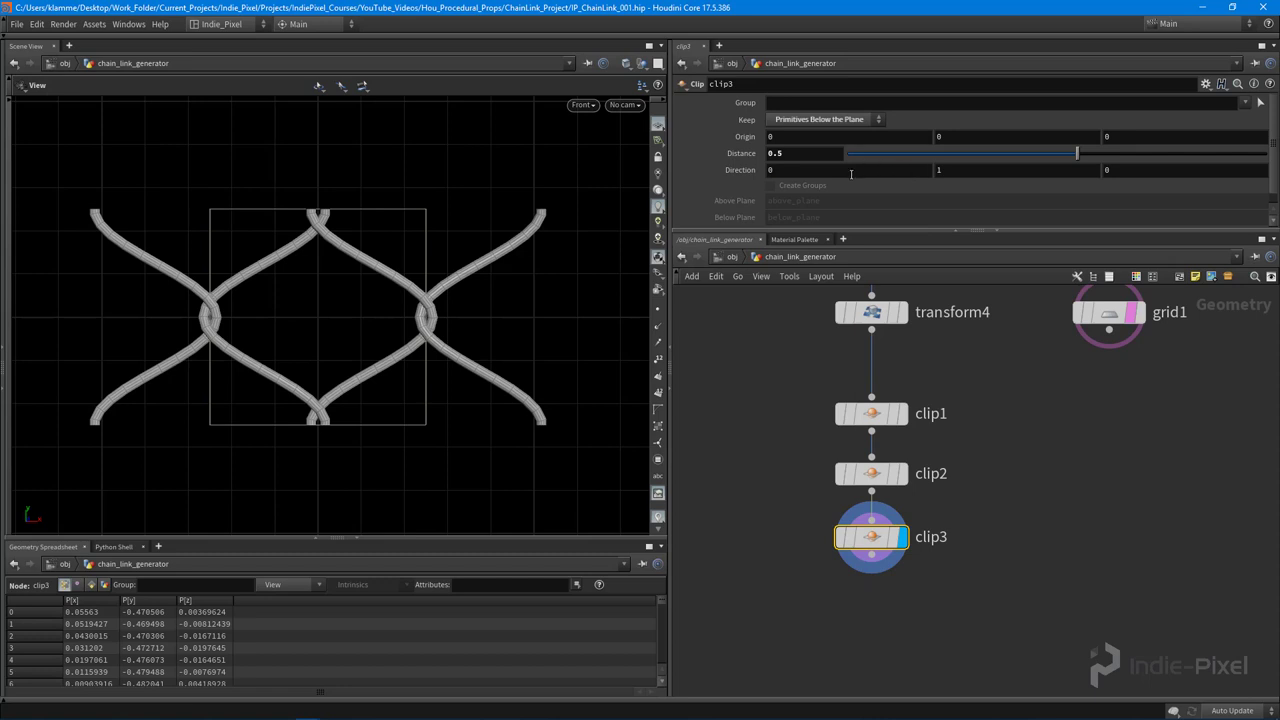
{"action": "left_click", "coordinate": [851, 172]}
{"action": "type", "text": "1"}
{"action": "key", "text": "Tab"}
{"action": "type", "text": "0"}
{"action": "key", "text": "Return"}
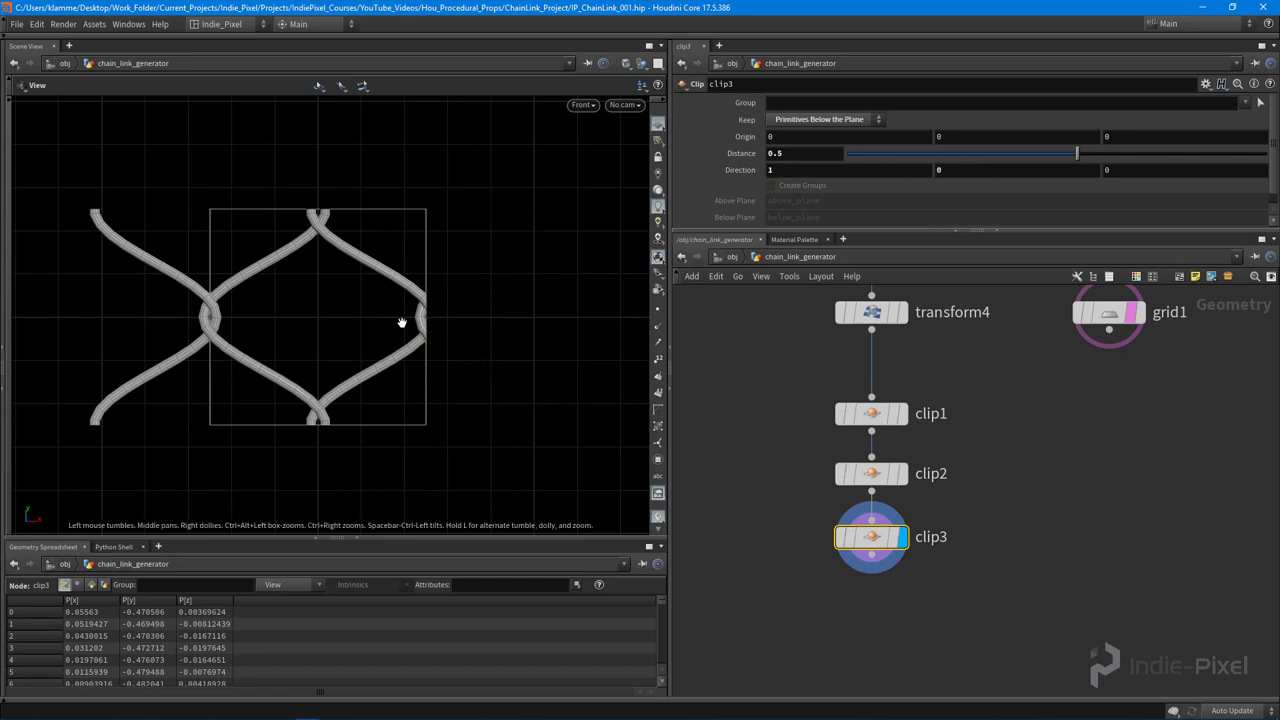
{"action": "scroll", "coordinate": [486, 320], "scroll_direction": "up", "scroll_amount": 2}
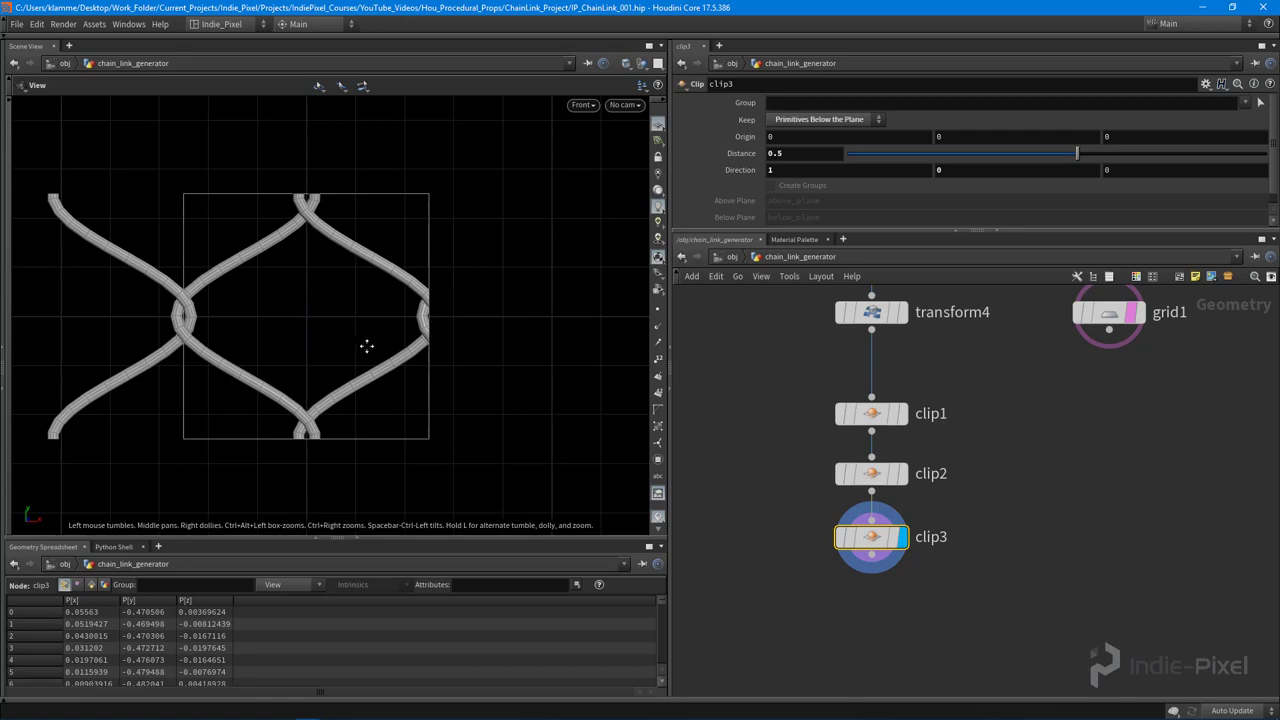
{"action": "middle_click_drag", "start_coordinate": [367, 346], "coordinate": [392, 341]}
- Duplicate clip3 directly below it in the chain, with distance -0.5 and Keep set to Primitives Above the Plane
{"action": "middle_click_drag", "start_coordinate": [946, 566], "coordinate": [952, 468]}
{"action": "left_click_drag", "start_coordinate": [876, 449], "coordinate": [903, 462], "text": "alt"}
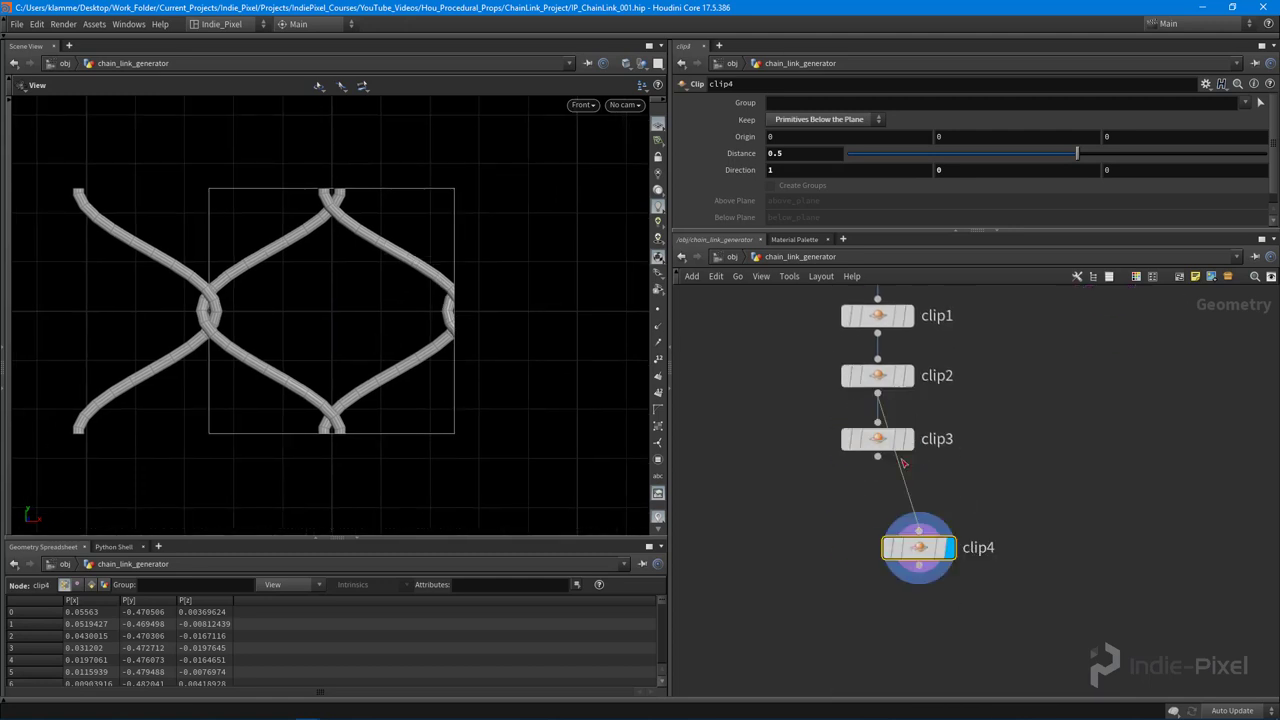
{"action": "left_click_drag", "start_coordinate": [918, 556], "coordinate": [877, 507]}
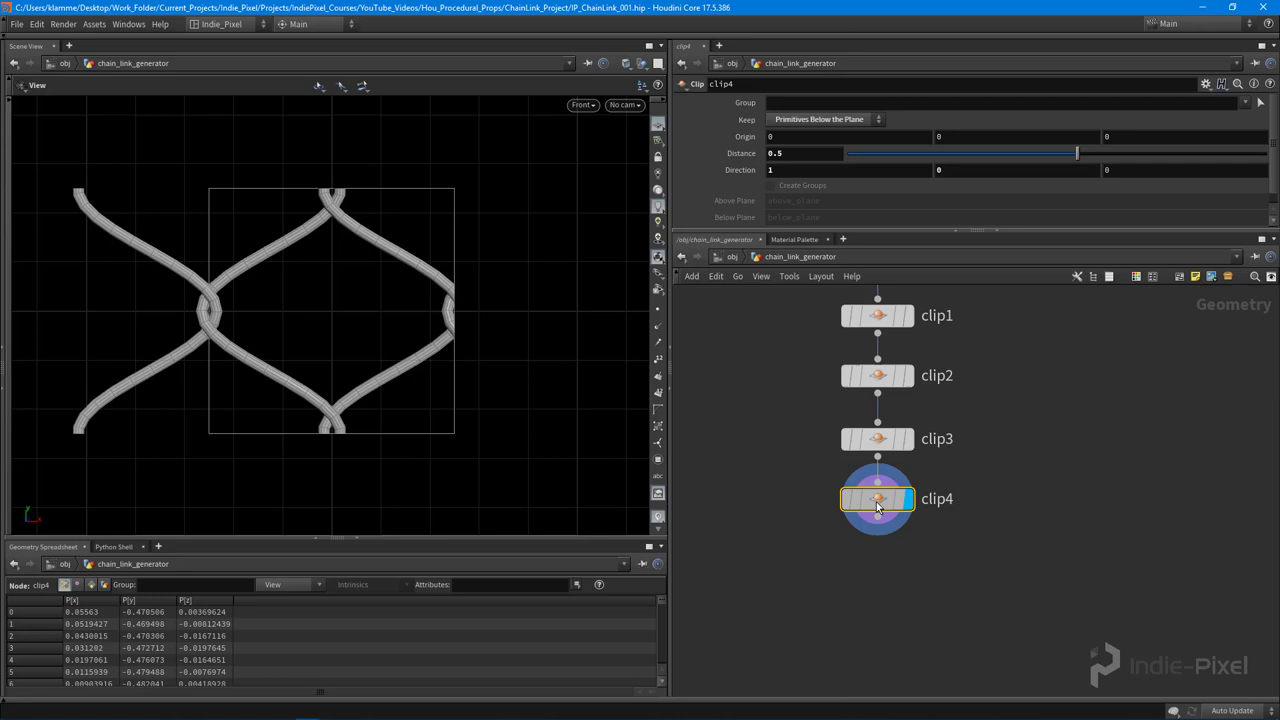
{"action": "left_click", "coordinate": [808, 154]}
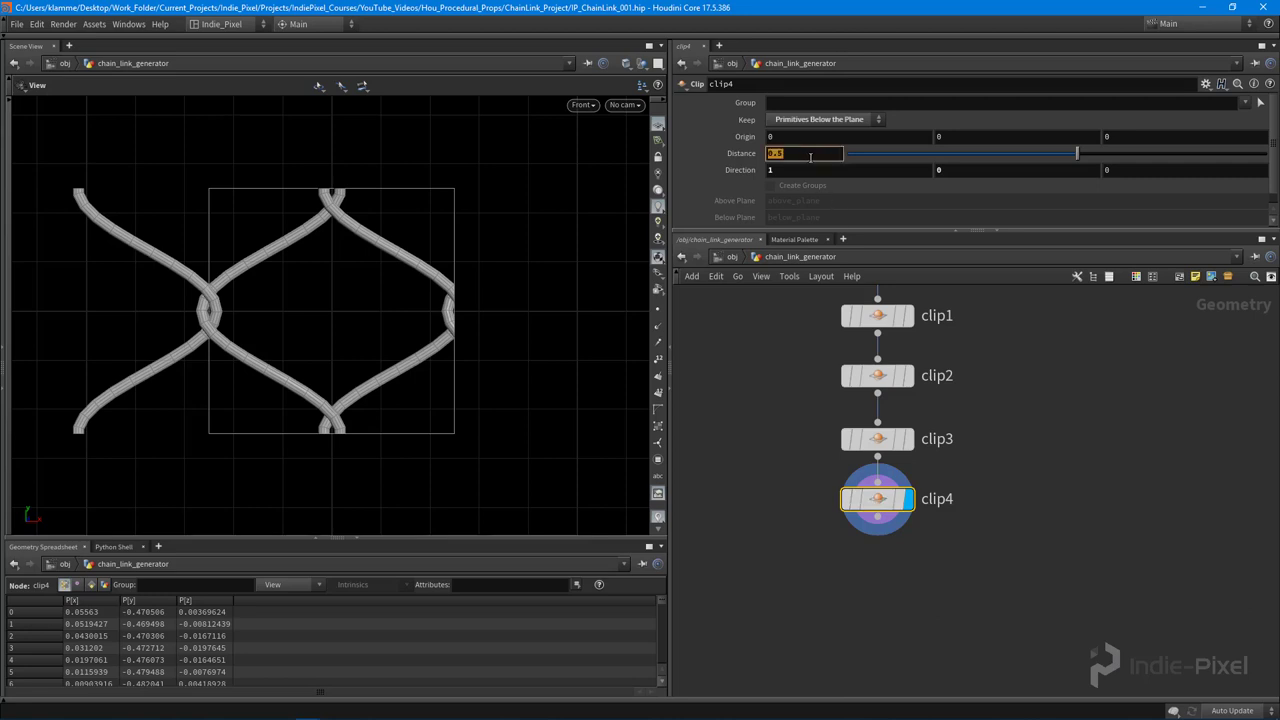
{"action": "type", "text": "-0.5"}
{"action": "key", "text": "Return"}
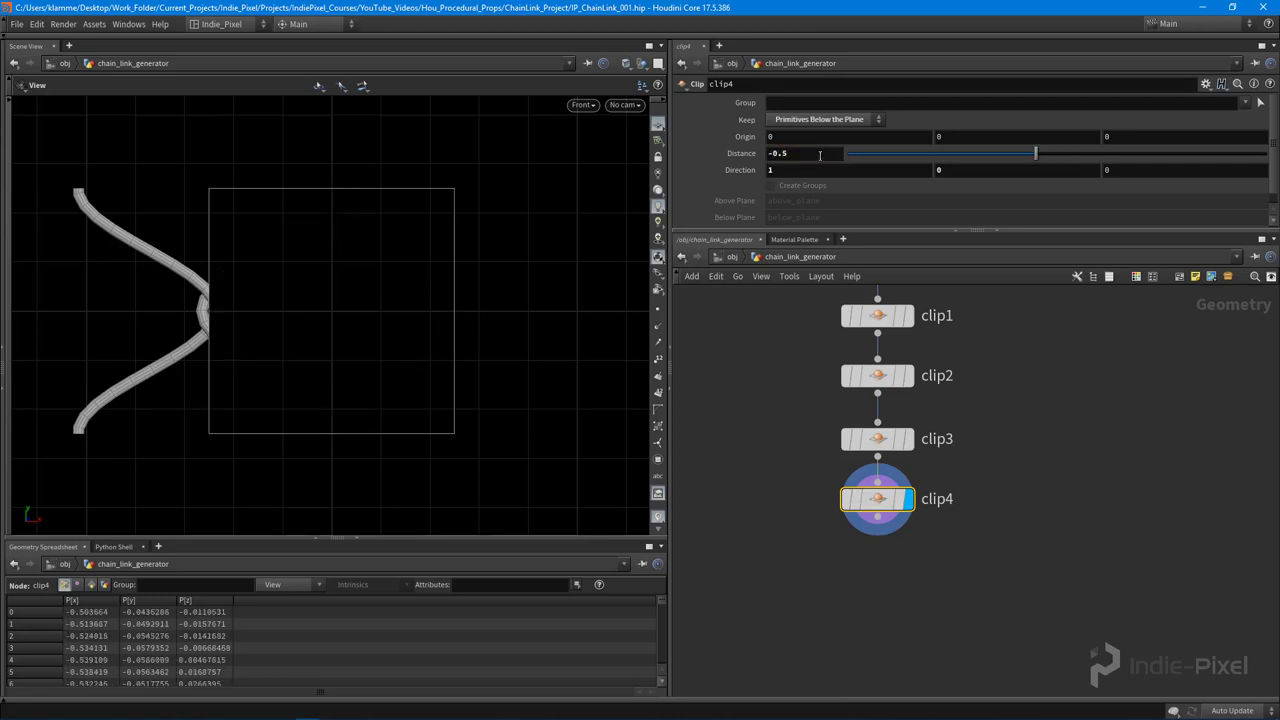
{"action": "left_click", "coordinate": [826, 119]}
{"action": "left_click", "coordinate": [817, 134]}
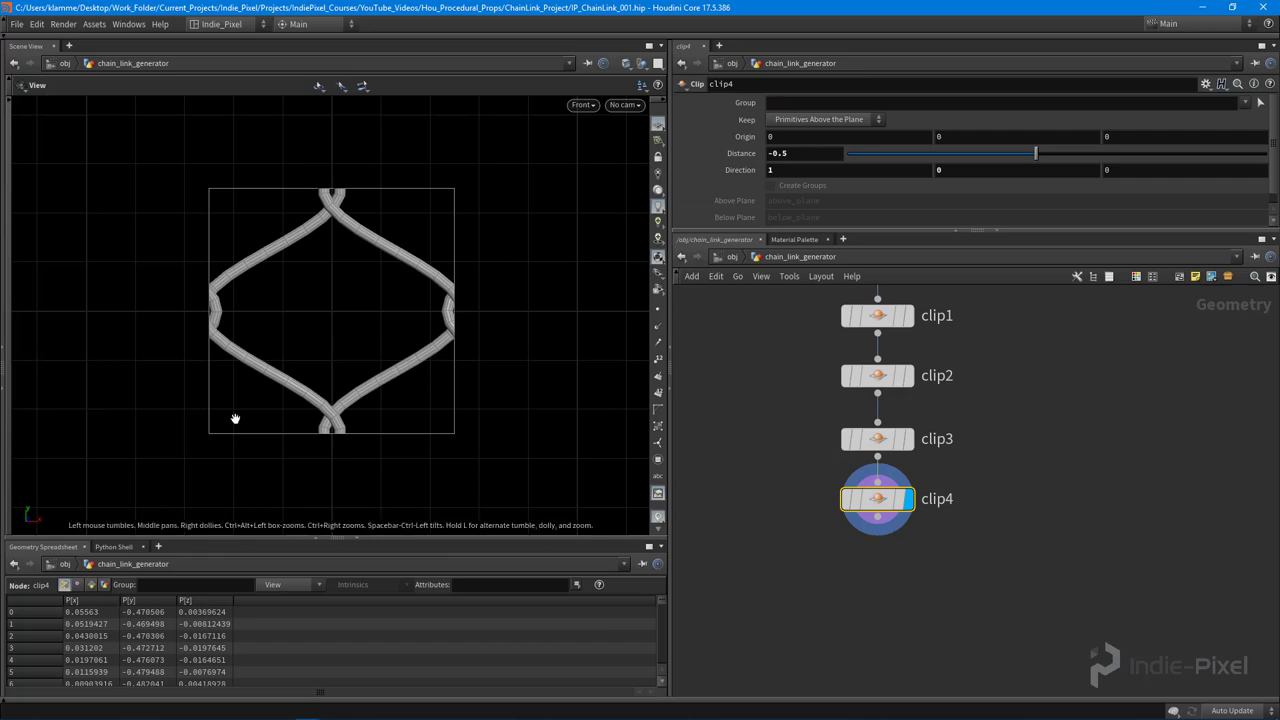
{"action": "scroll", "coordinate": [235, 418], "scroll_direction": "up", "scroll_amount": 2}
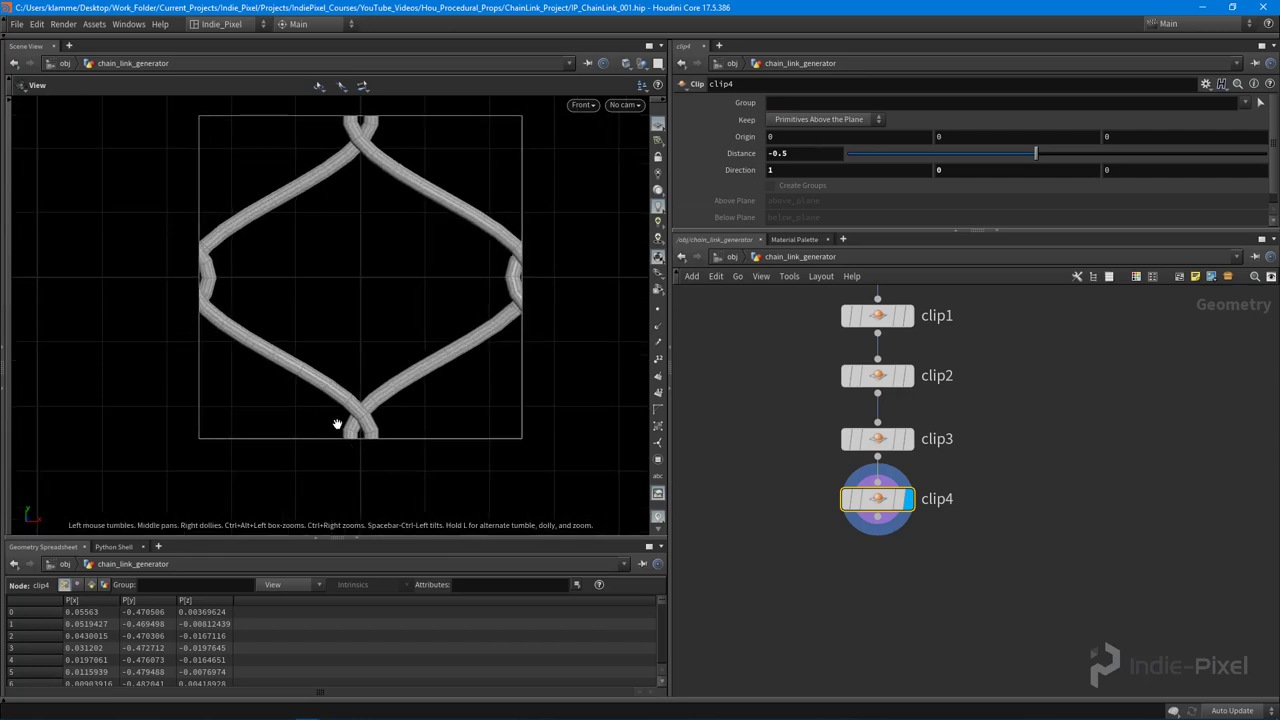
{"action": "middle_click_drag", "start_coordinate": [443, 391], "coordinate": [391, 418]}
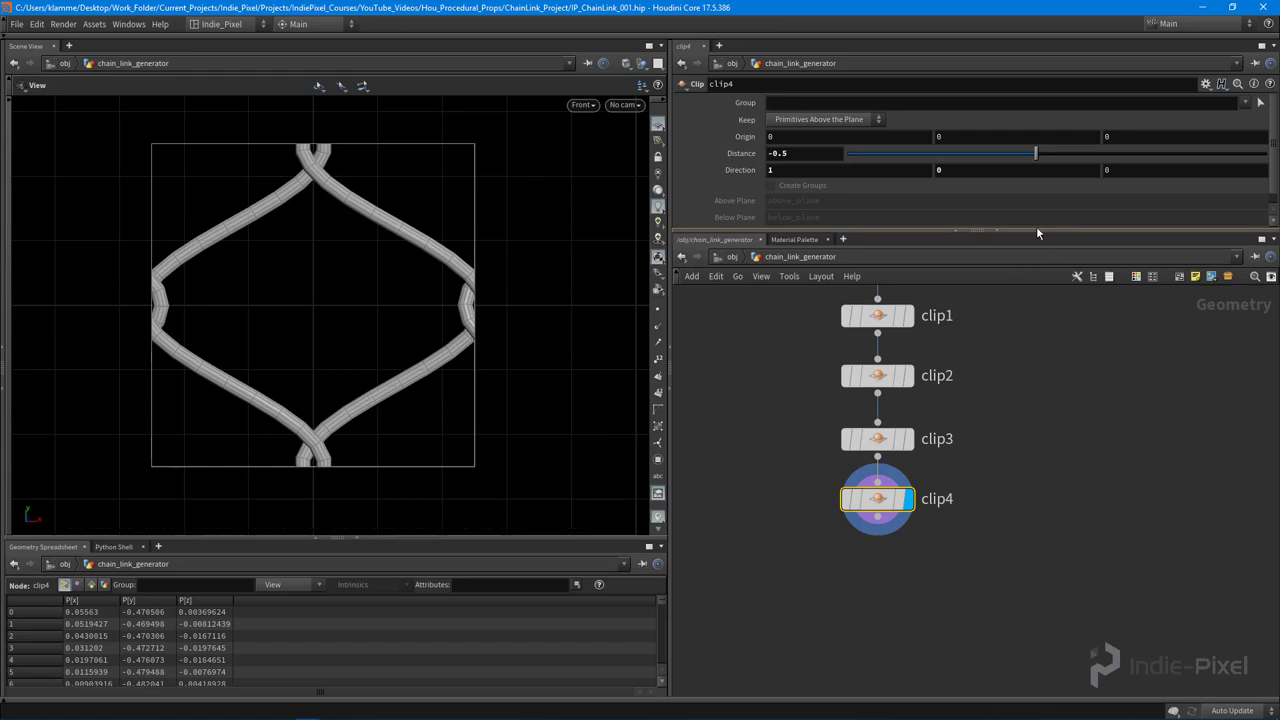
- Add a Copy and Transform node below clip4, fed by clip4's output
{"action": "left_click_drag", "start_coordinate": [1019, 230], "coordinate": [1021, 173]}
{"action": "middle_click_drag", "start_coordinate": [987, 581], "coordinate": [981, 471]}
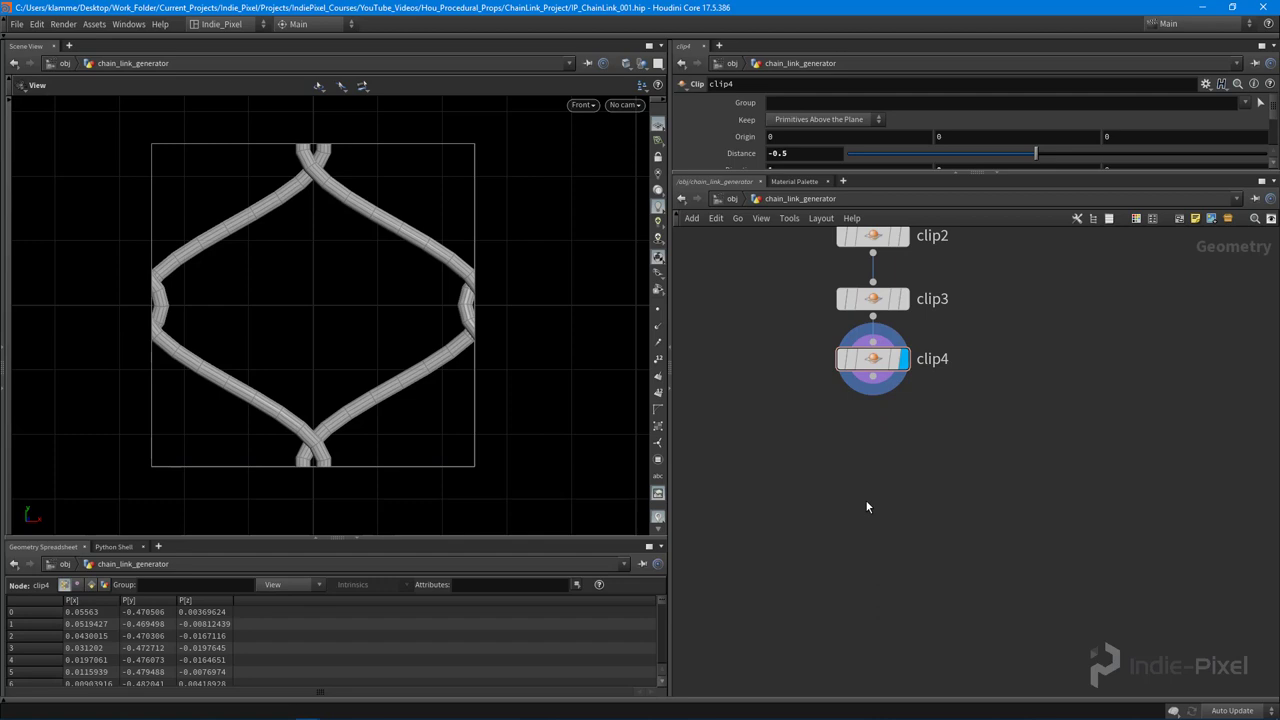
{"action": "key", "text": "Tab"}
{"action": "type", "text": "copy"}
{"action": "key", "text": "Return"}
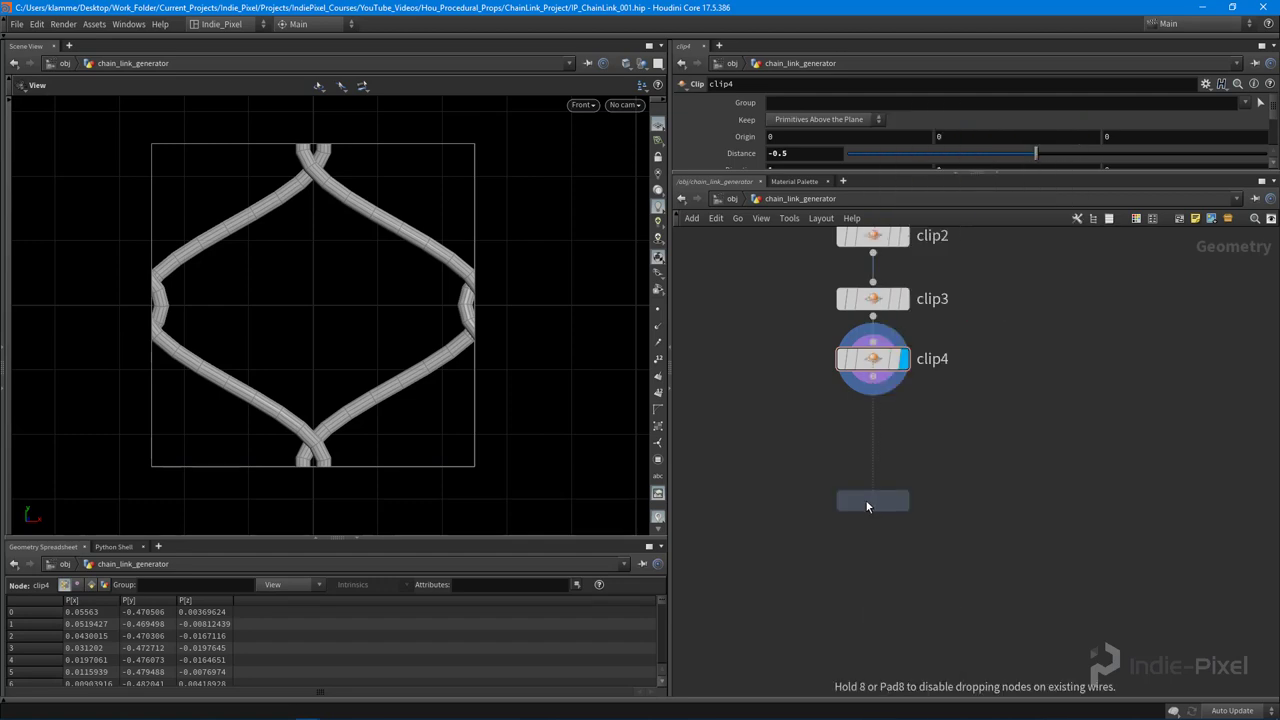
{"action": "left_click", "coordinate": [866, 500]}
{"action": "scroll", "coordinate": [992, 459], "scroll_direction": "down", "scroll_amount": 3}
{"action": "middle_click_drag", "start_coordinate": [993, 467], "coordinate": [985, 565]}
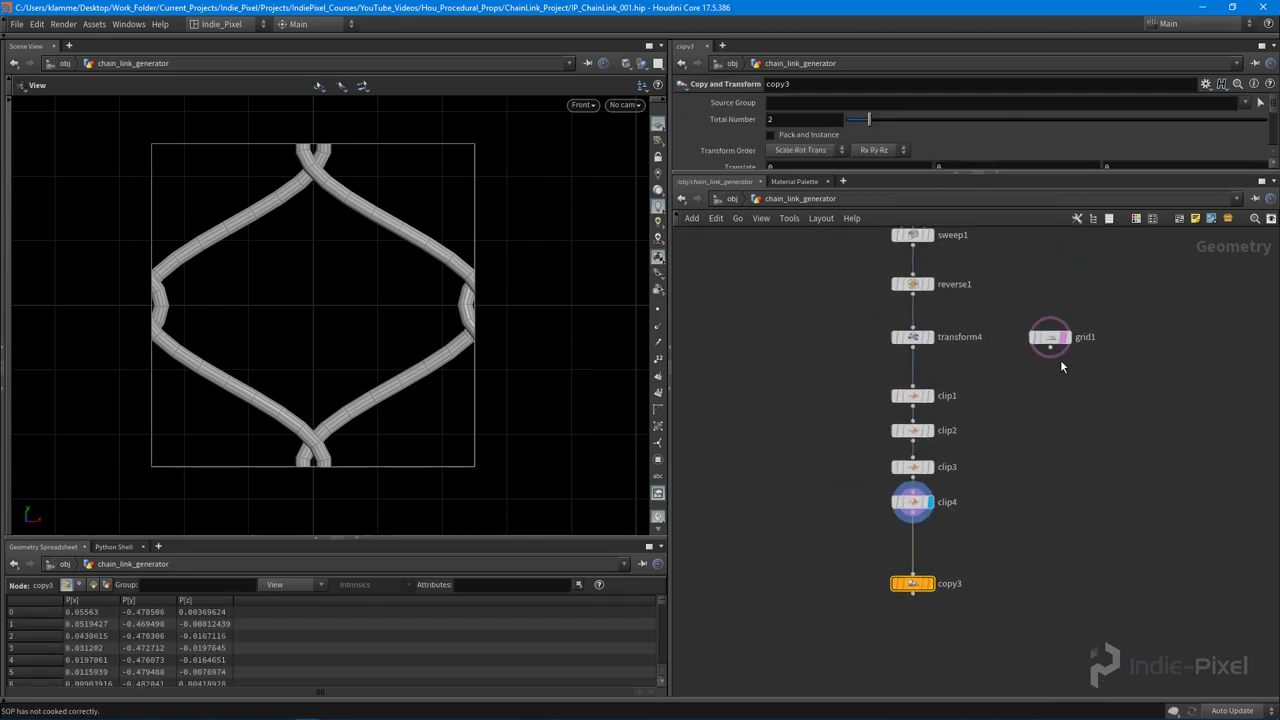
- Turn off the template display of the grid1 reference square
{"action": "left_click", "coordinate": [1063, 338]}
{"action": "middle_click_drag", "start_coordinate": [1040, 465], "coordinate": [1039, 414]}
{"action": "right_click_drag", "start_coordinate": [395, 331], "coordinate": [316, 339]}
{"action": "middle_click_drag", "start_coordinate": [316, 338], "coordinate": [280, 338]}
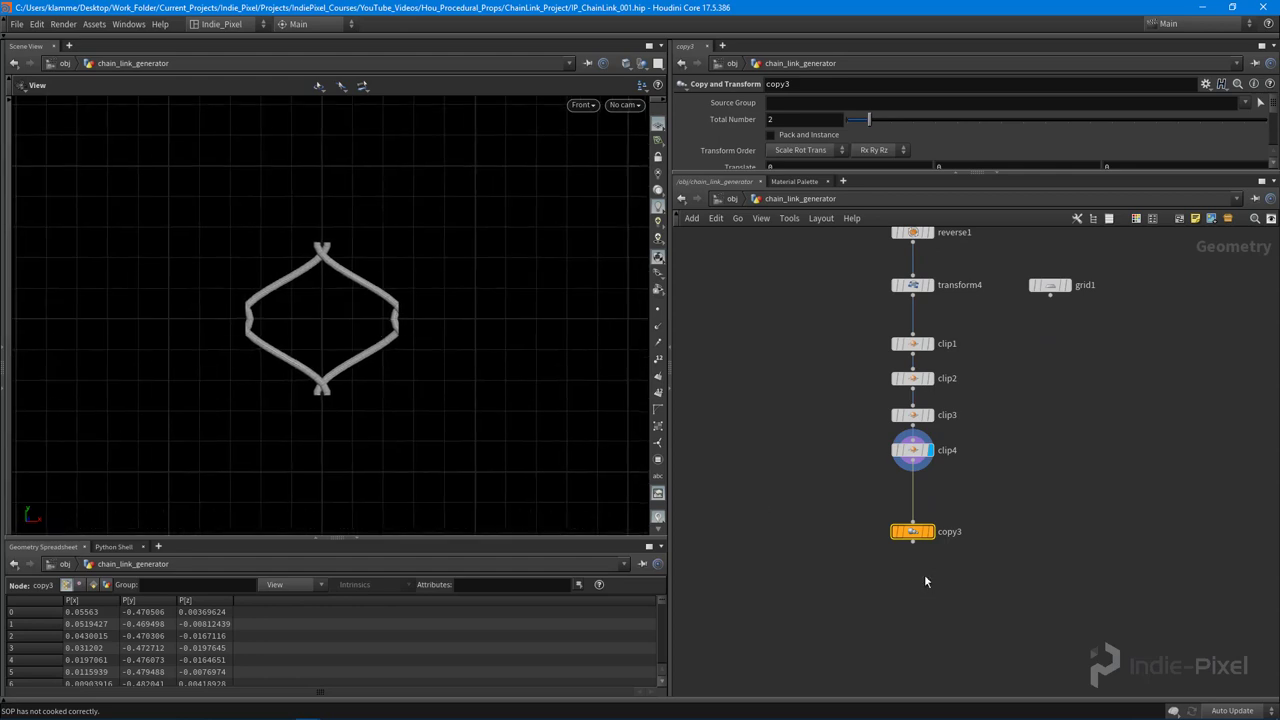
- Display copy3 and set its X translation to 1 to repeat the clipped tile sideways
{"action": "left_click", "coordinate": [928, 531]}
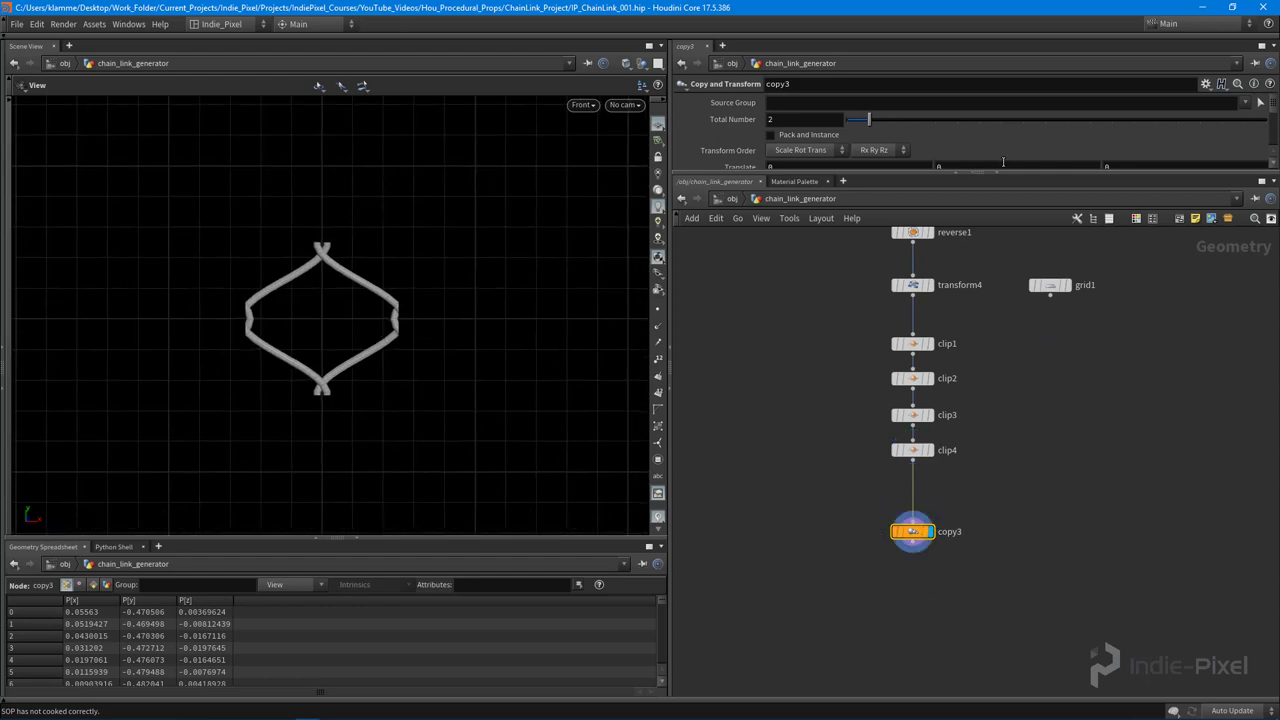
{"action": "left_click_drag", "start_coordinate": [1003, 164], "coordinate": [1003, 262]}
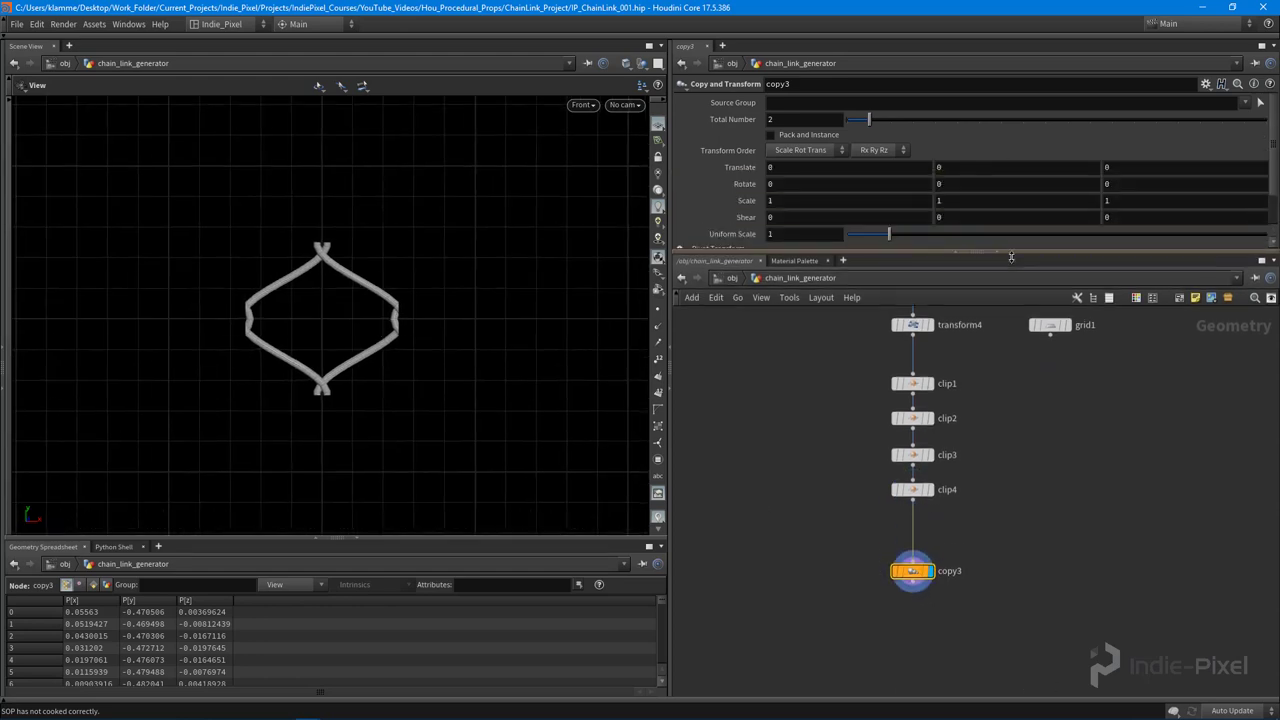
{"action": "left_click", "coordinate": [806, 168]}
{"action": "type", "text": "1"}
{"action": "key", "text": "Return"}
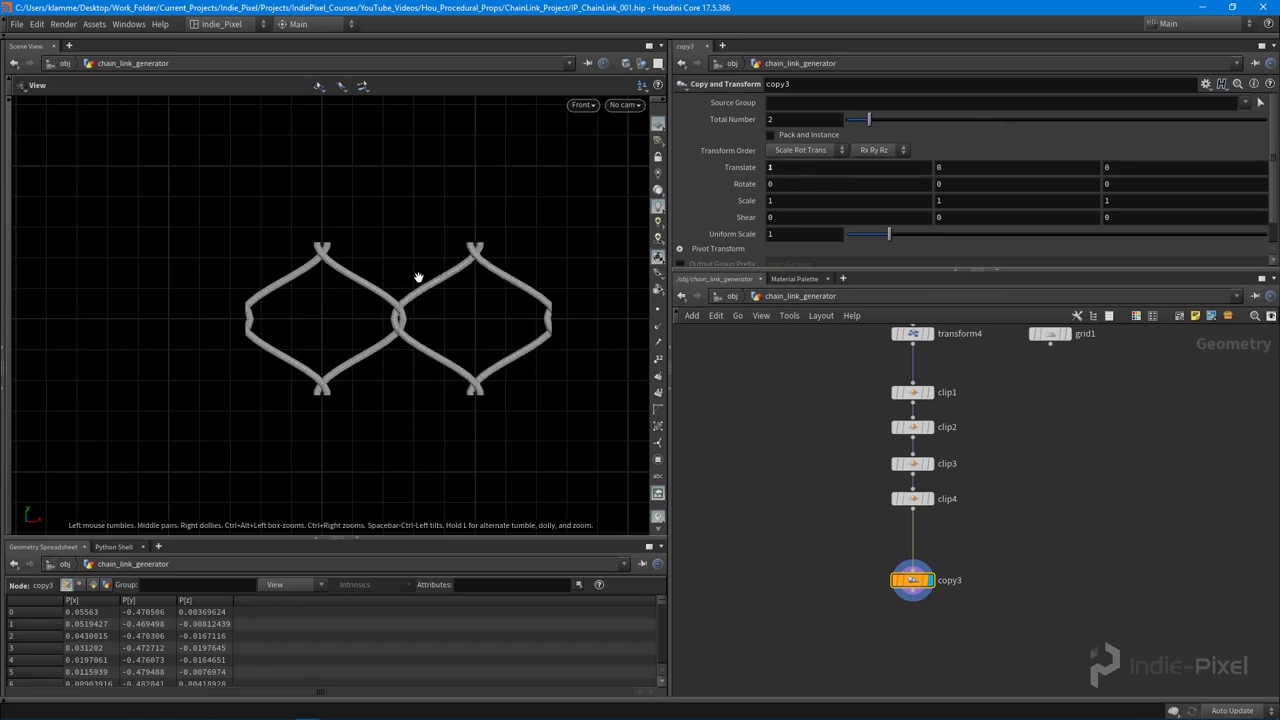
{"action": "scroll", "coordinate": [420, 277], "scroll_direction": "up", "scroll_amount": 5}
{"action": "right_click_drag", "start_coordinate": [895, 372], "coordinate": [541, 395]}
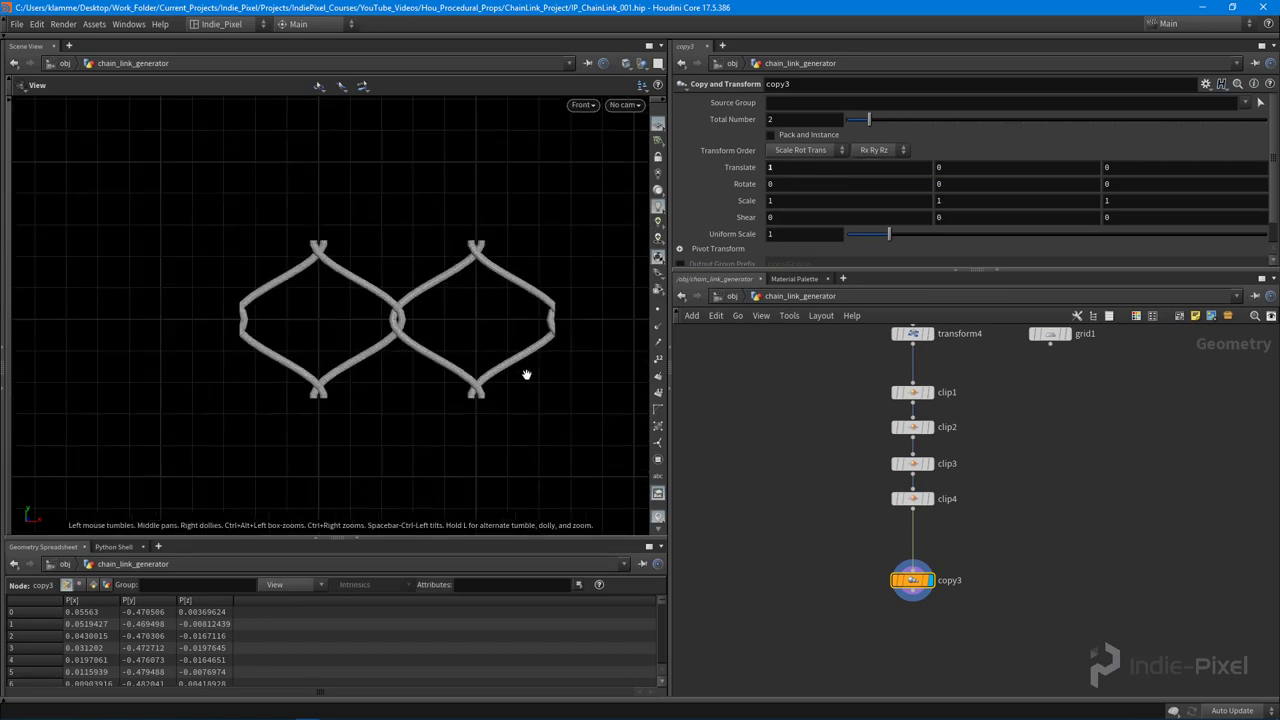
{"action": "middle_click_drag", "start_coordinate": [526, 374], "coordinate": [435, 374]}
{"action": "right_click_drag", "start_coordinate": [435, 374], "coordinate": [486, 372]}
{"action": "middle_click_drag", "start_coordinate": [486, 372], "coordinate": [443, 380]}
- Duplicate copy3 directly below it in the chain and set the duplicate's translation to 0, 1, 0
{"action": "middle_click_drag", "start_coordinate": [924, 644], "coordinate": [921, 568]}
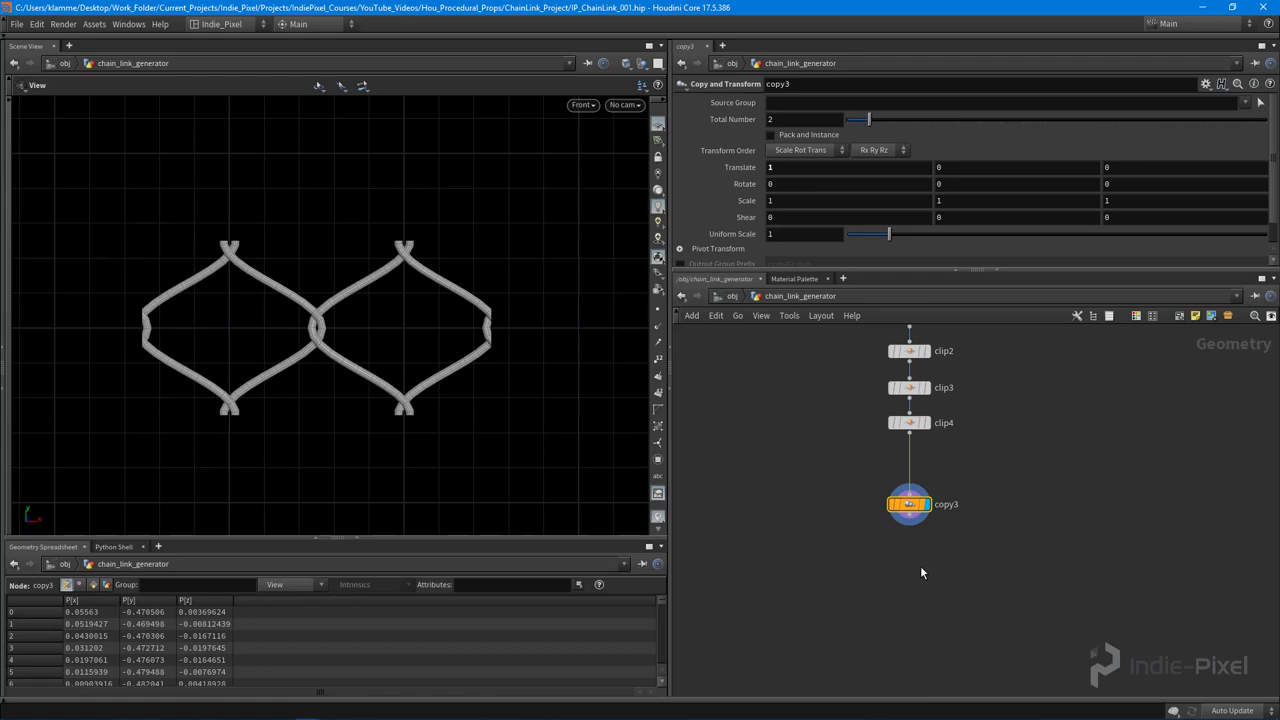
{"action": "scroll", "coordinate": [908, 536], "scroll_direction": "up", "scroll_amount": 3}
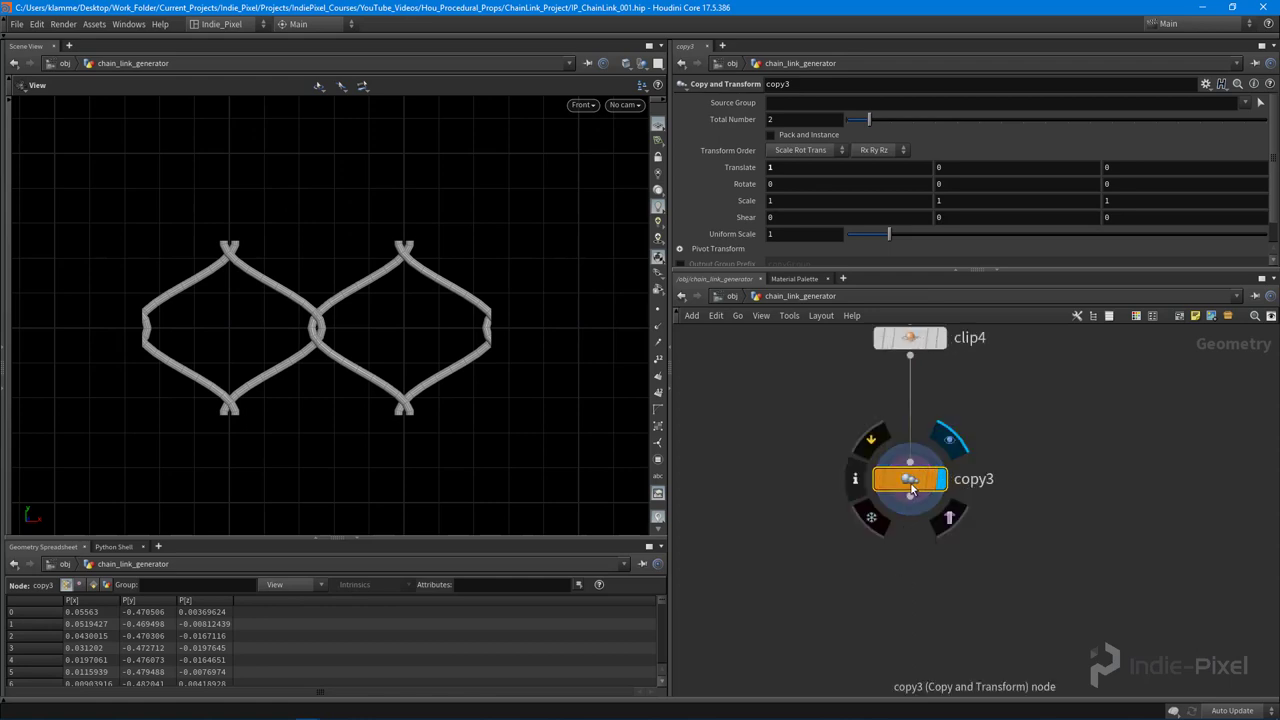
{"action": "left_click_drag", "start_coordinate": [909, 484], "coordinate": [927, 545], "text": "alt"}
{"action": "left_click_drag", "start_coordinate": [926, 563], "coordinate": [909, 541]}
{"action": "left_click", "coordinate": [834, 166]}
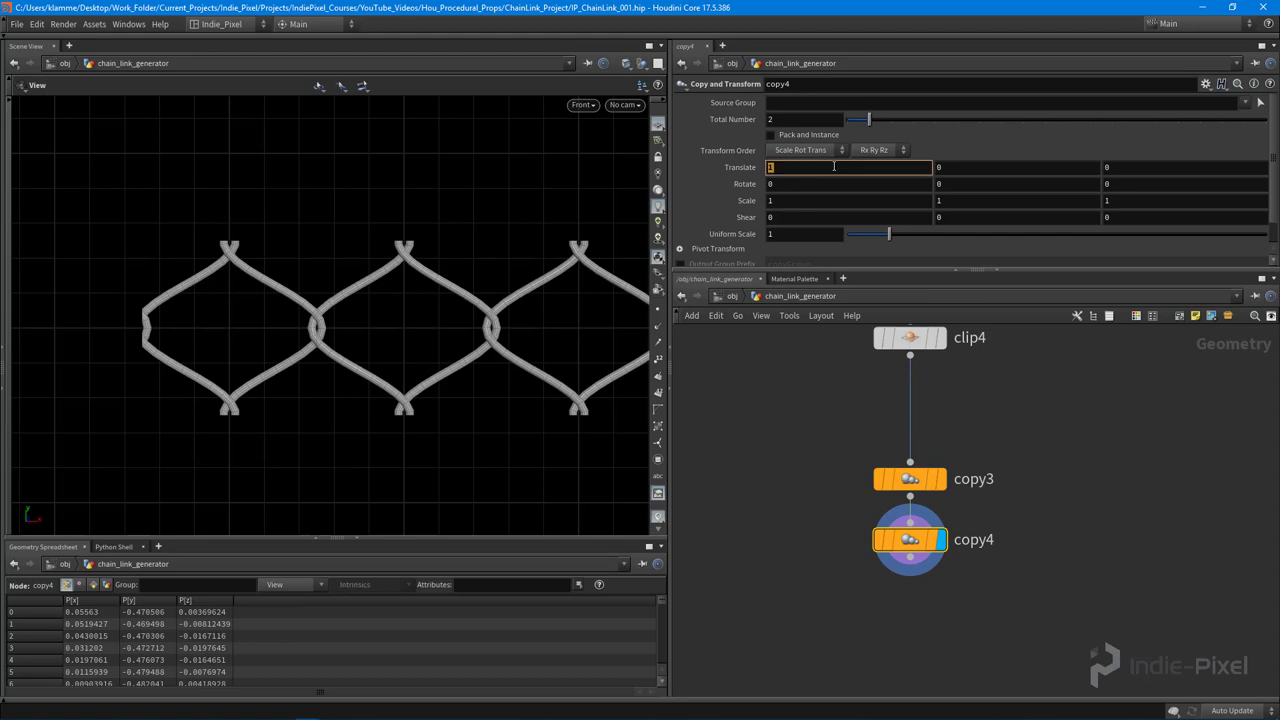
{"action": "key", "text": "Return"}
{"action": "left_click", "coordinate": [999, 166]}
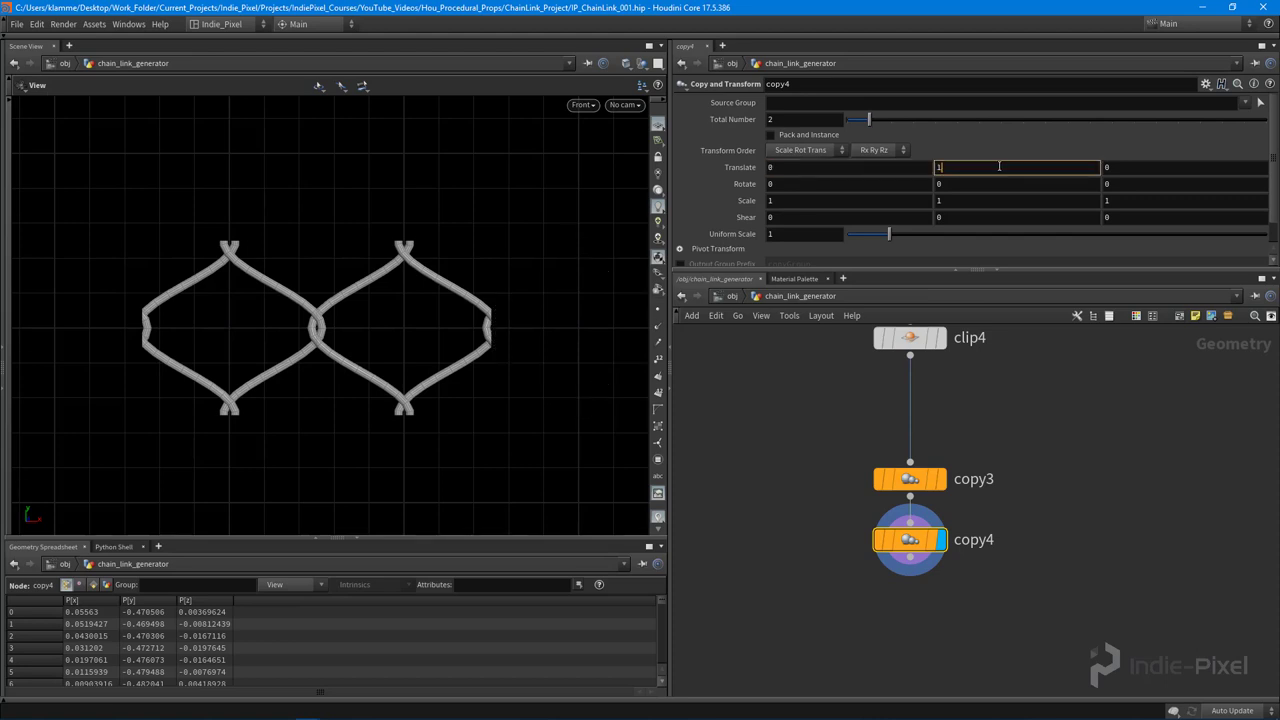
{"action": "key", "text": "Return"}
{"action": "scroll", "coordinate": [320, 257], "scroll_direction": "down", "scroll_amount": 5}
{"action": "scroll", "coordinate": [311, 313], "scroll_direction": "up", "scroll_amount": 1}
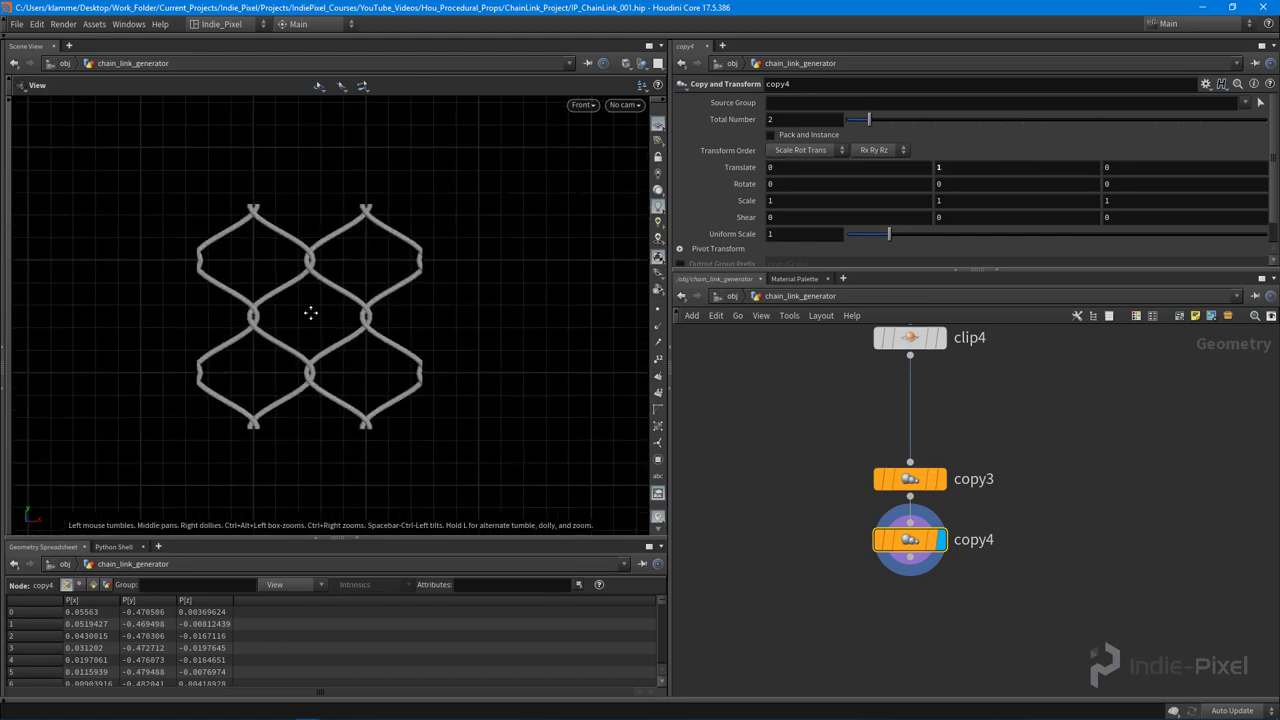
{"action": "right_click_drag", "start_coordinate": [302, 285], "coordinate": [333, 282]}
{"action": "left_click_drag", "start_coordinate": [333, 281], "coordinate": [374, 296]}
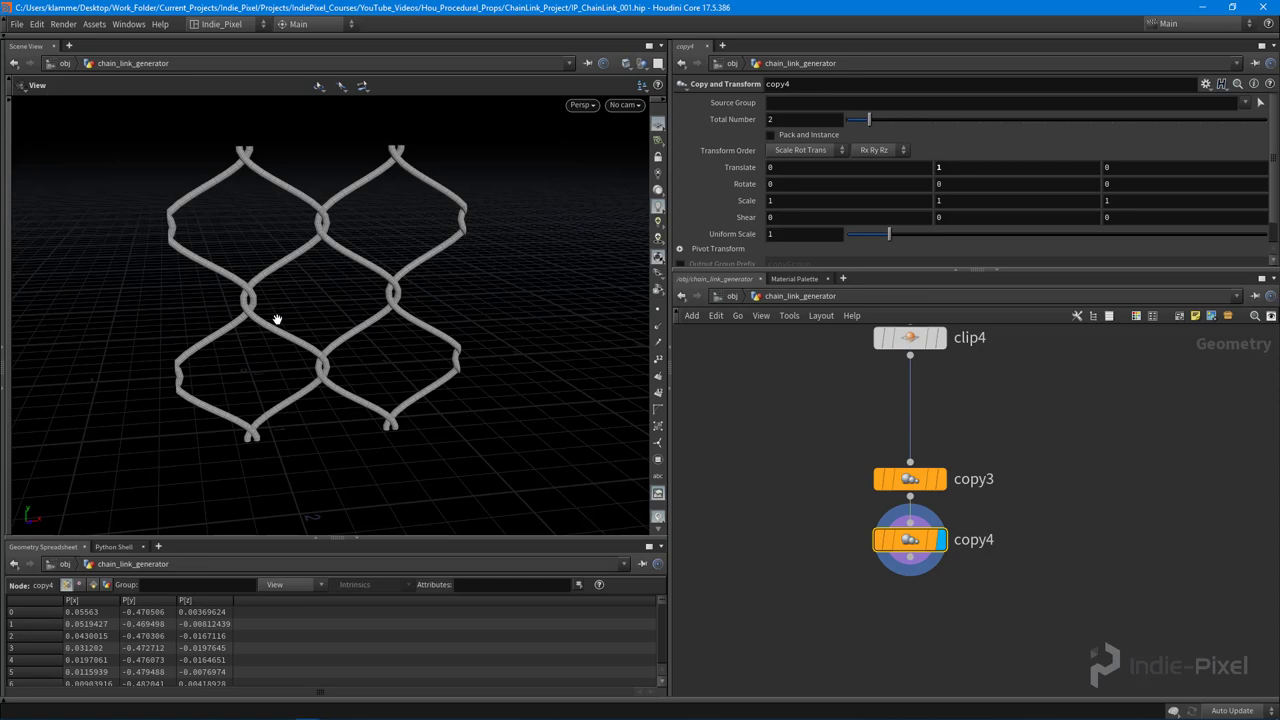
- Add an unconnected Match Size node below copy4
{"action": "middle_click_drag", "start_coordinate": [1023, 433], "coordinate": [1019, 409]}
{"action": "scroll", "coordinate": [971, 494], "scroll_direction": "down", "scroll_amount": 3}
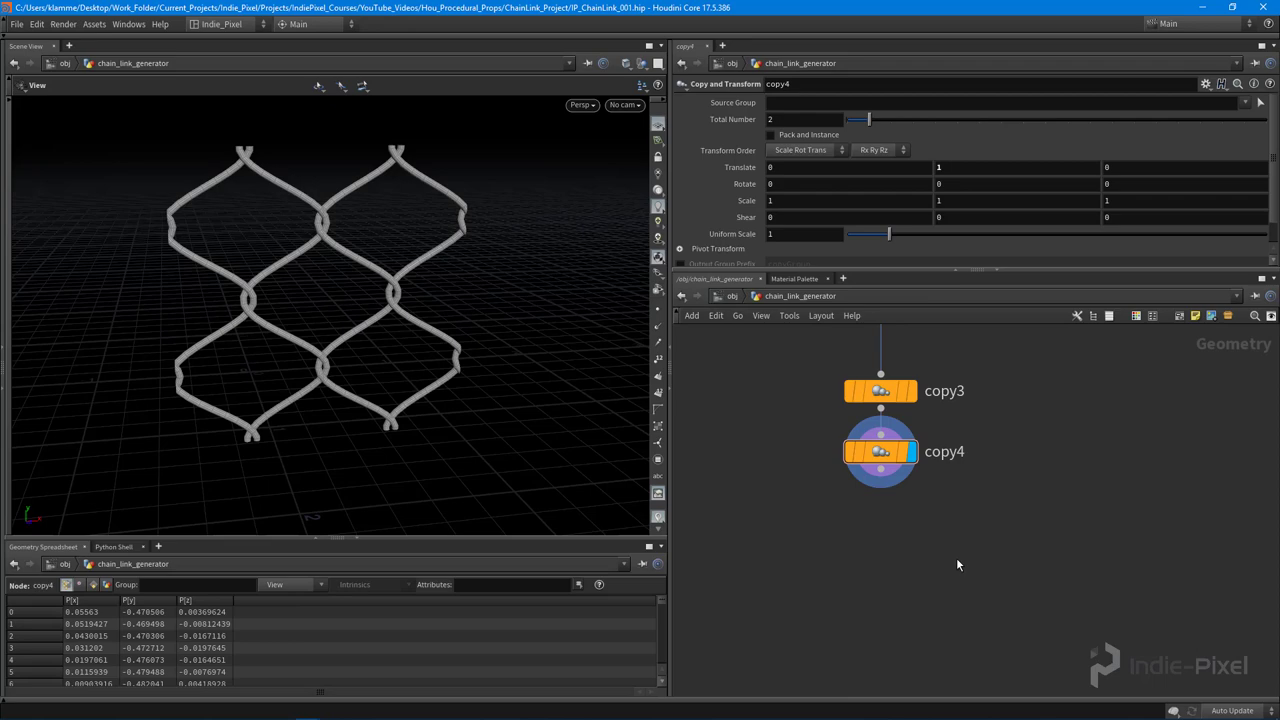
{"action": "scroll", "coordinate": [957, 557], "scroll_direction": "down", "scroll_amount": 1}
{"action": "key", "text": "Tab"}
{"action": "type", "text": "mat"}
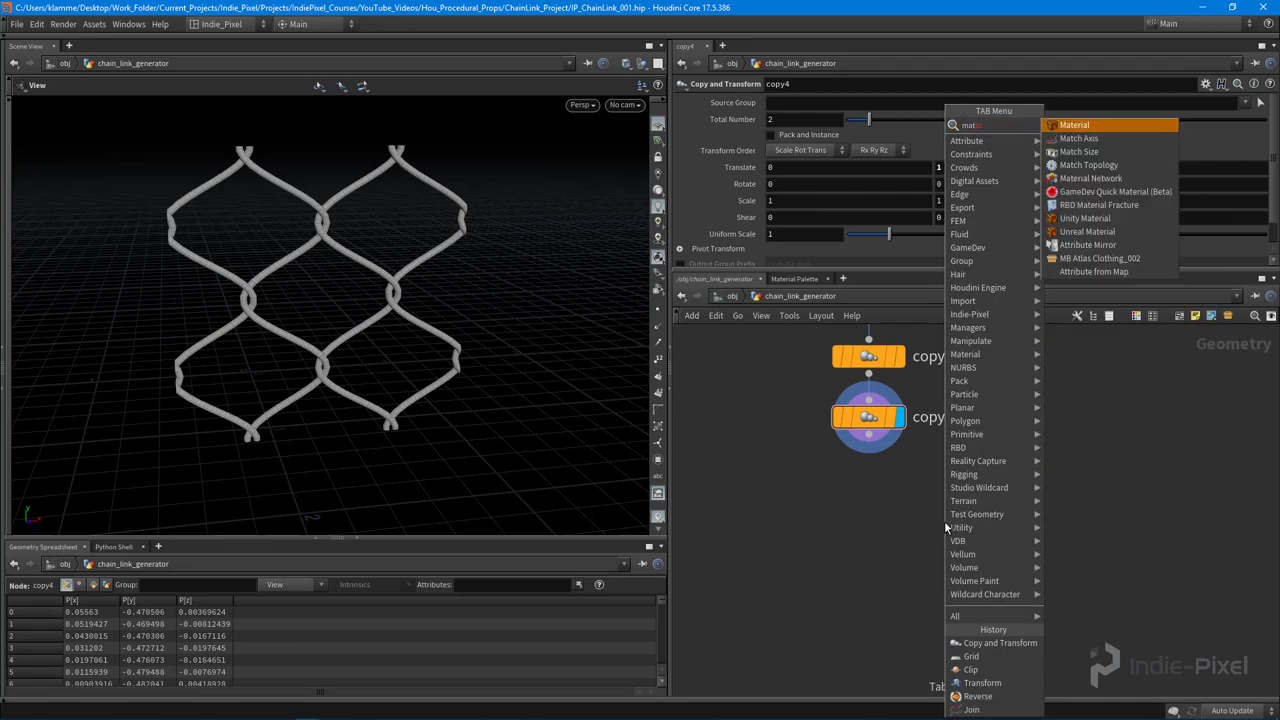
{"action": "left_click", "coordinate": [1100, 152]}
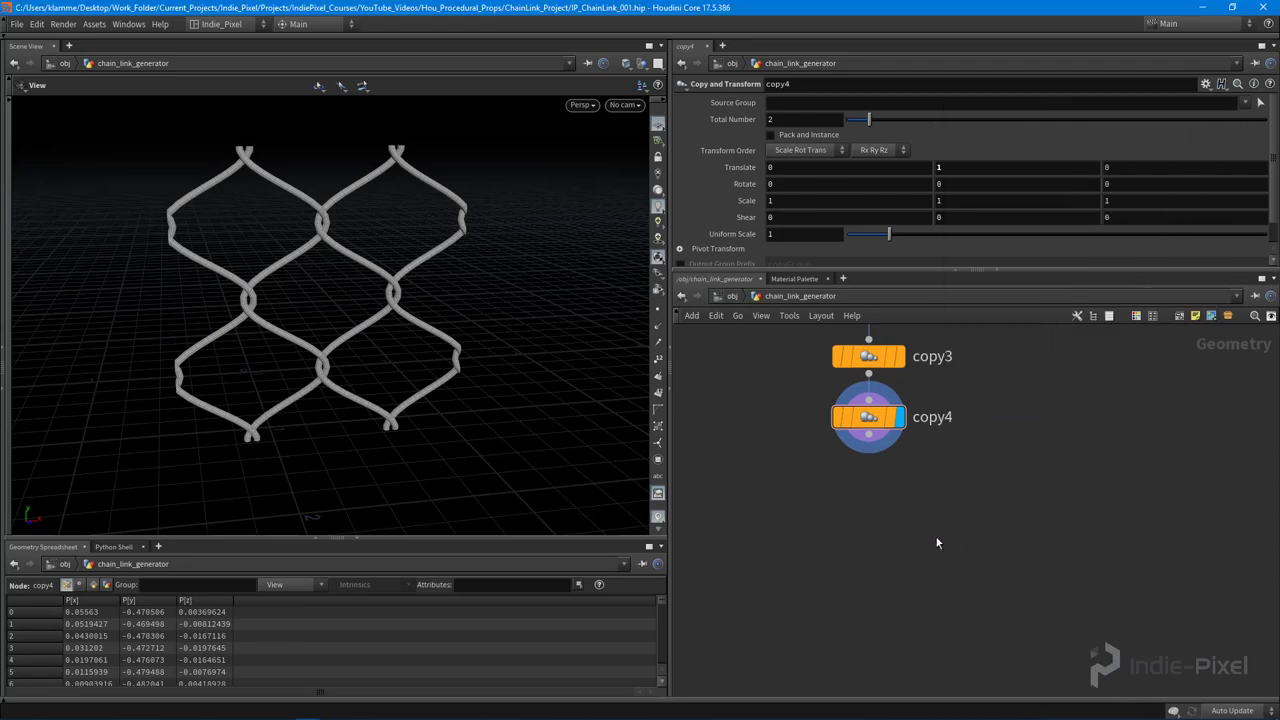
{"action": "left_click", "coordinate": [937, 543]}
{"action": "scroll", "coordinate": [903, 469], "scroll_direction": "up", "scroll_amount": 3}
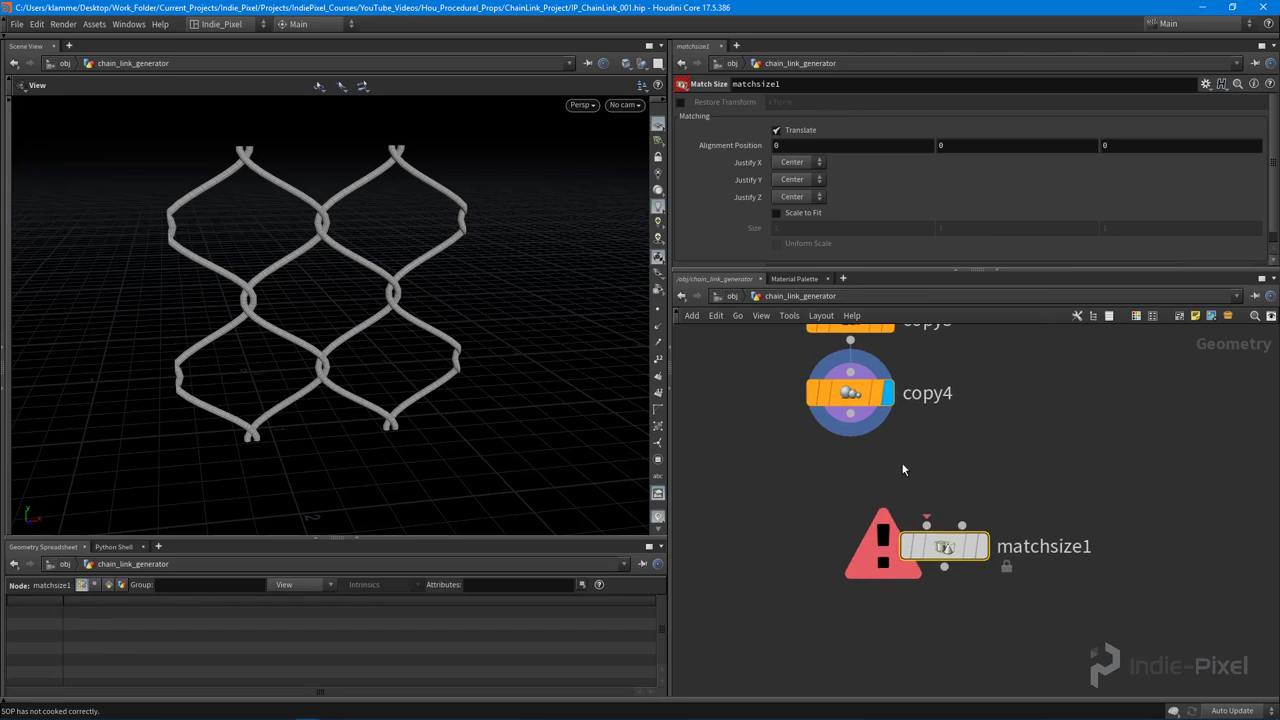
{"action": "left_click_drag", "start_coordinate": [938, 546], "coordinate": [950, 537]}
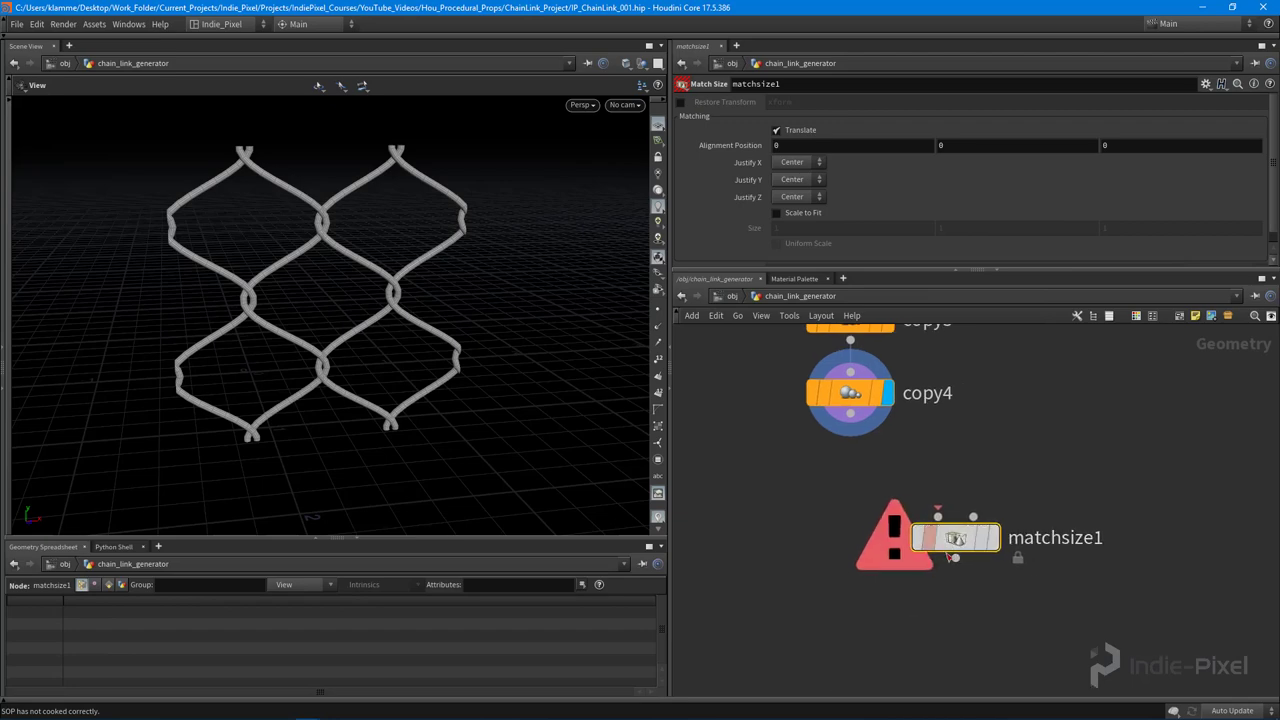
{"action": "right_click_drag", "start_coordinate": [413, 315], "coordinate": [383, 329]}
{"action": "left_click_drag", "start_coordinate": [383, 329], "coordinate": [437, 326]}
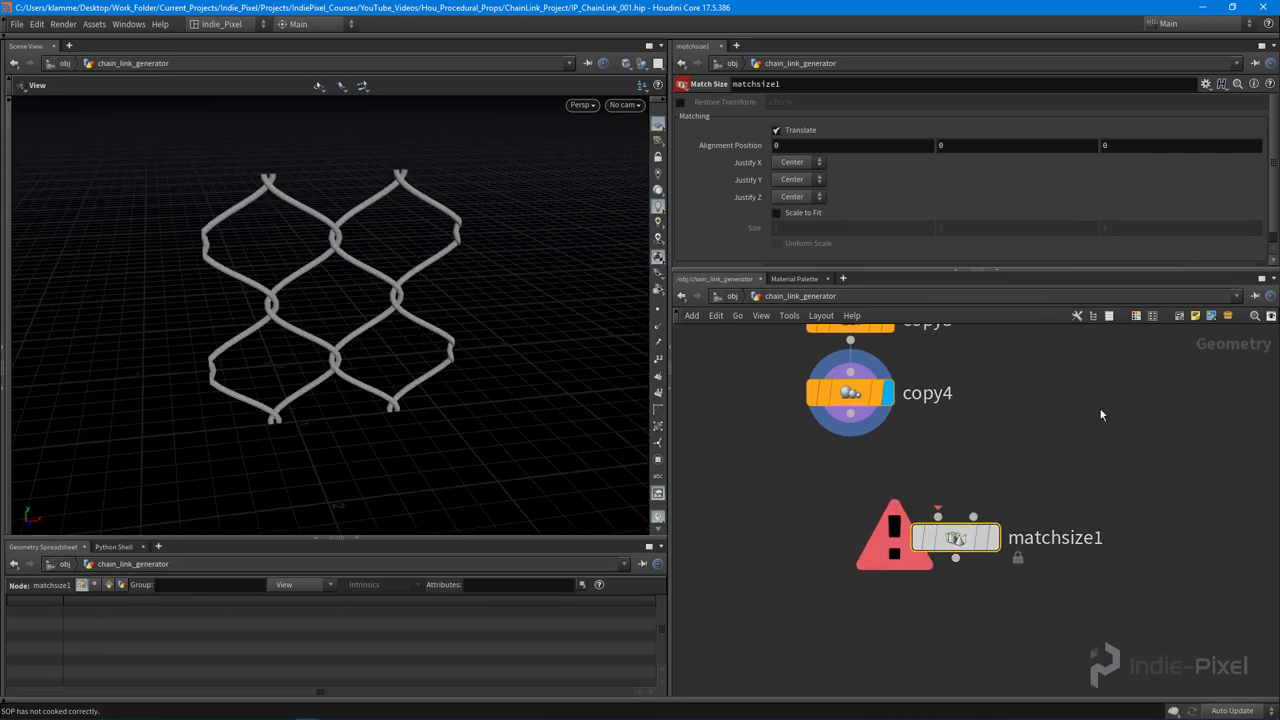
- Add a Box node beside copy4 and display it in the viewport
{"action": "scroll", "coordinate": [976, 429], "scroll_direction": "down", "scroll_amount": 2}
{"action": "key", "text": "Tab"}
{"action": "type", "text": "bo"}
{"action": "key", "text": "Return"}
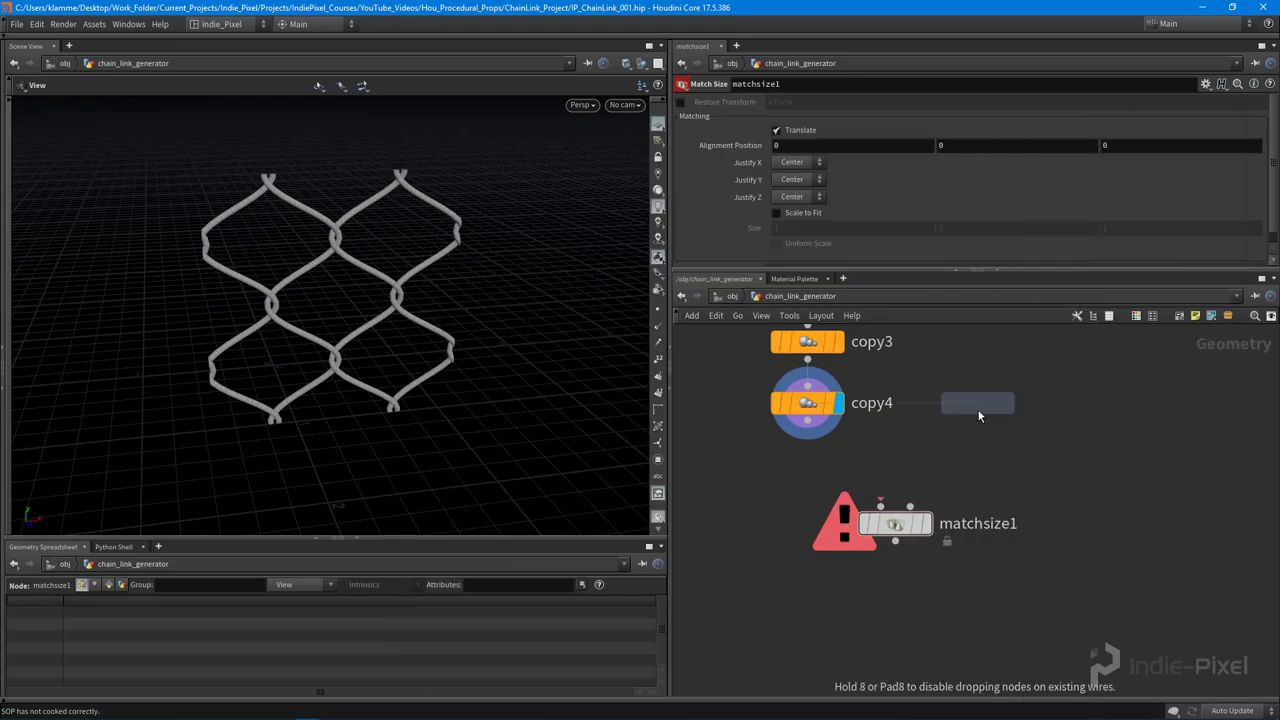
{"action": "left_click", "coordinate": [1008, 403]}
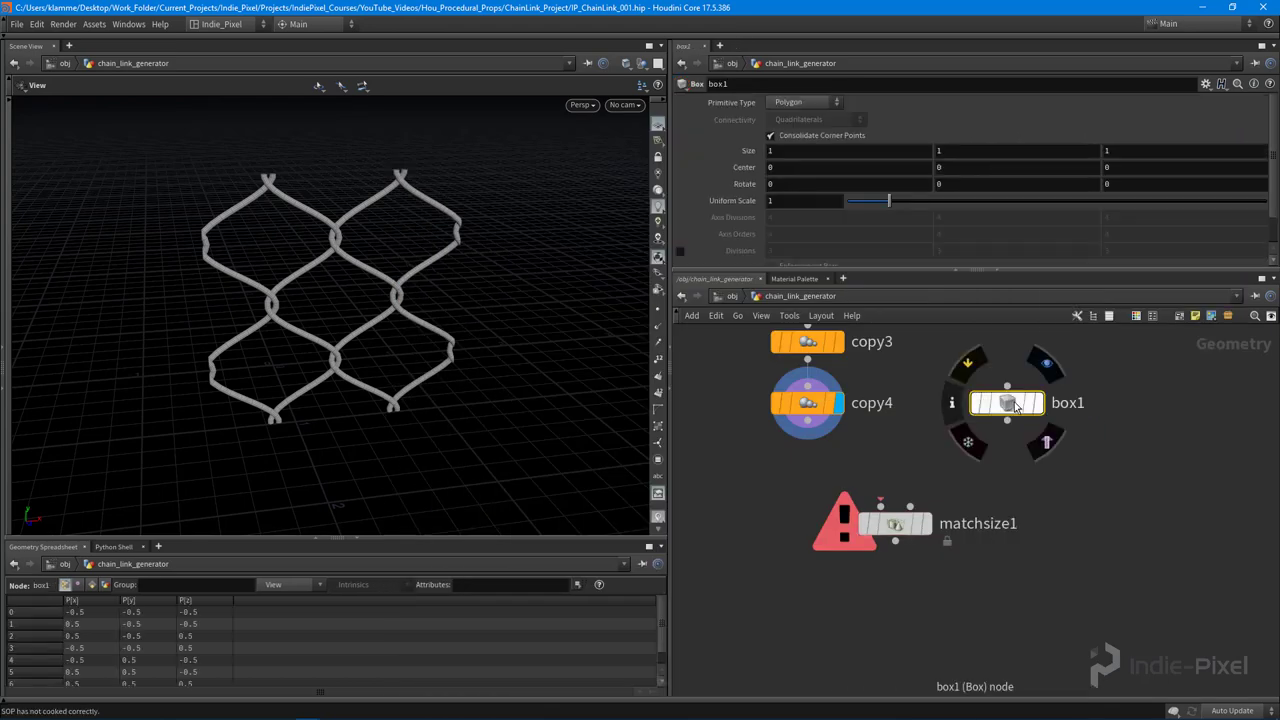
{"action": "left_click", "coordinate": [1041, 403]}
{"action": "left_click_drag", "start_coordinate": [240, 363], "coordinate": [280, 377]}
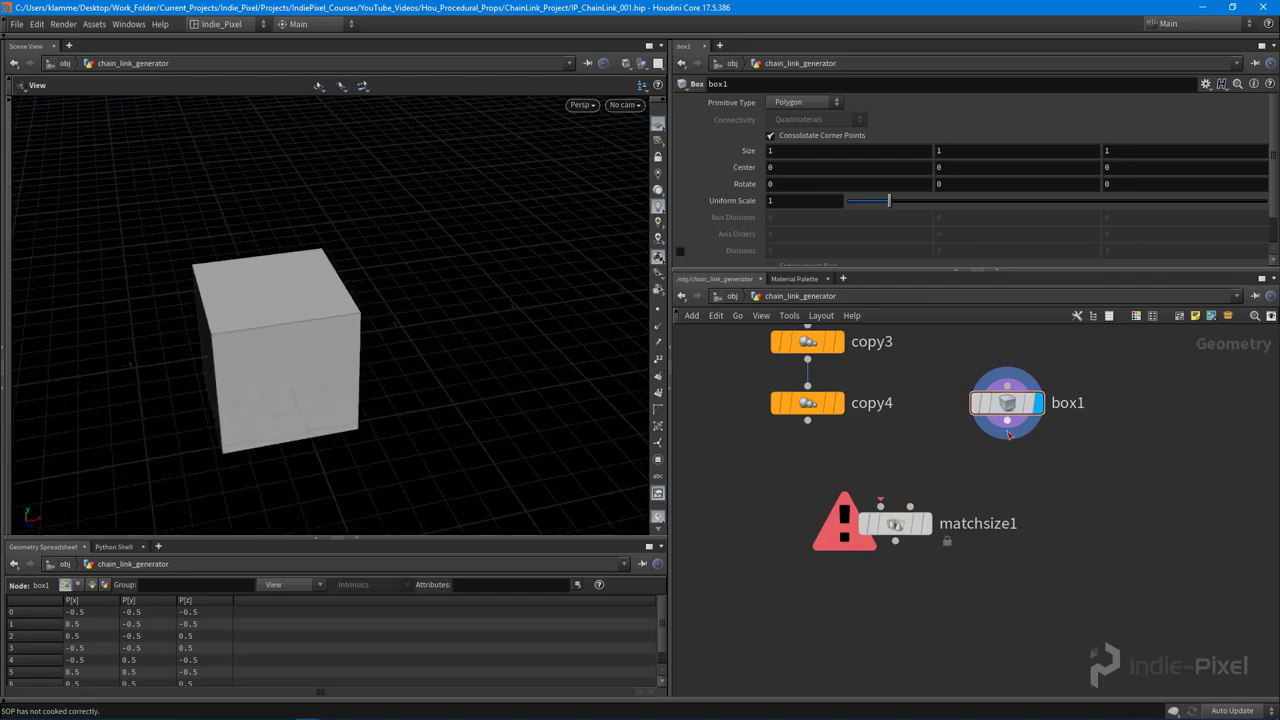
- Connect copy4 as the first input and box1 as the second input of matchsize1, and display matchsize1
{"action": "left_click_drag", "start_coordinate": [1008, 434], "coordinate": [911, 507]}
{"action": "left_click", "coordinate": [880, 505]}
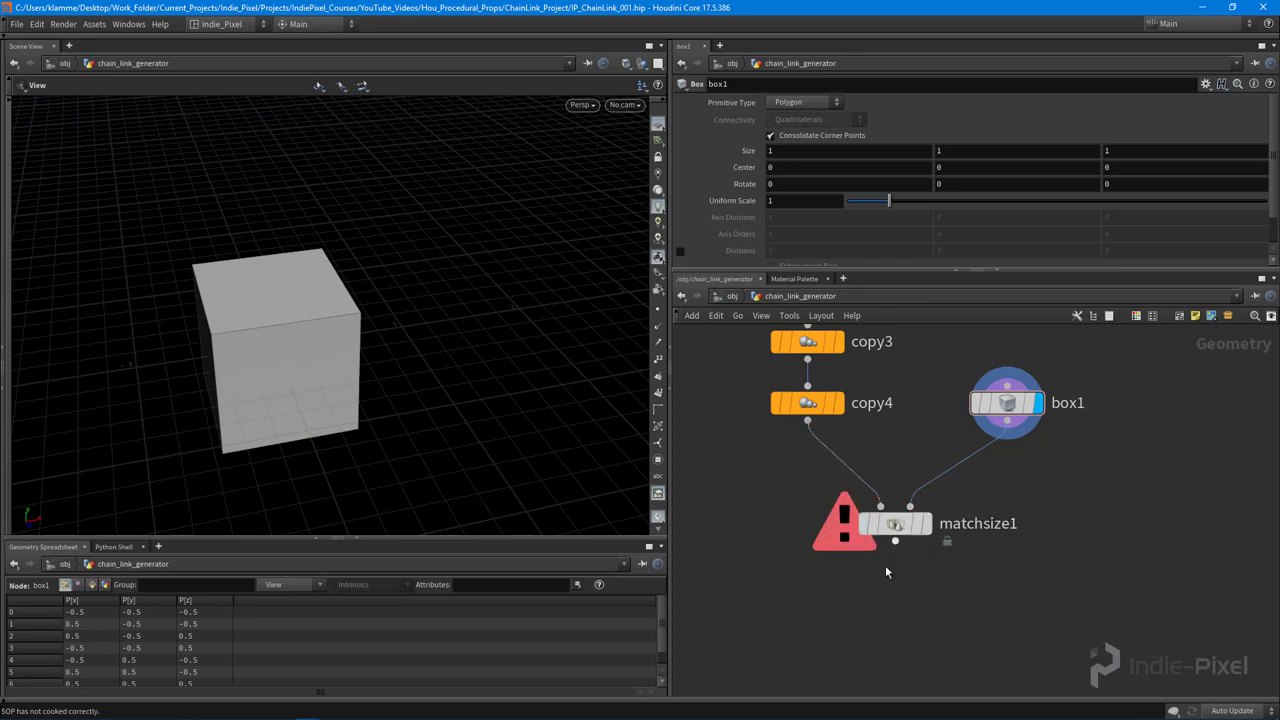
{"action": "left_click", "coordinate": [928, 523]}
{"action": "left_click_drag", "start_coordinate": [897, 525], "coordinate": [905, 497]}
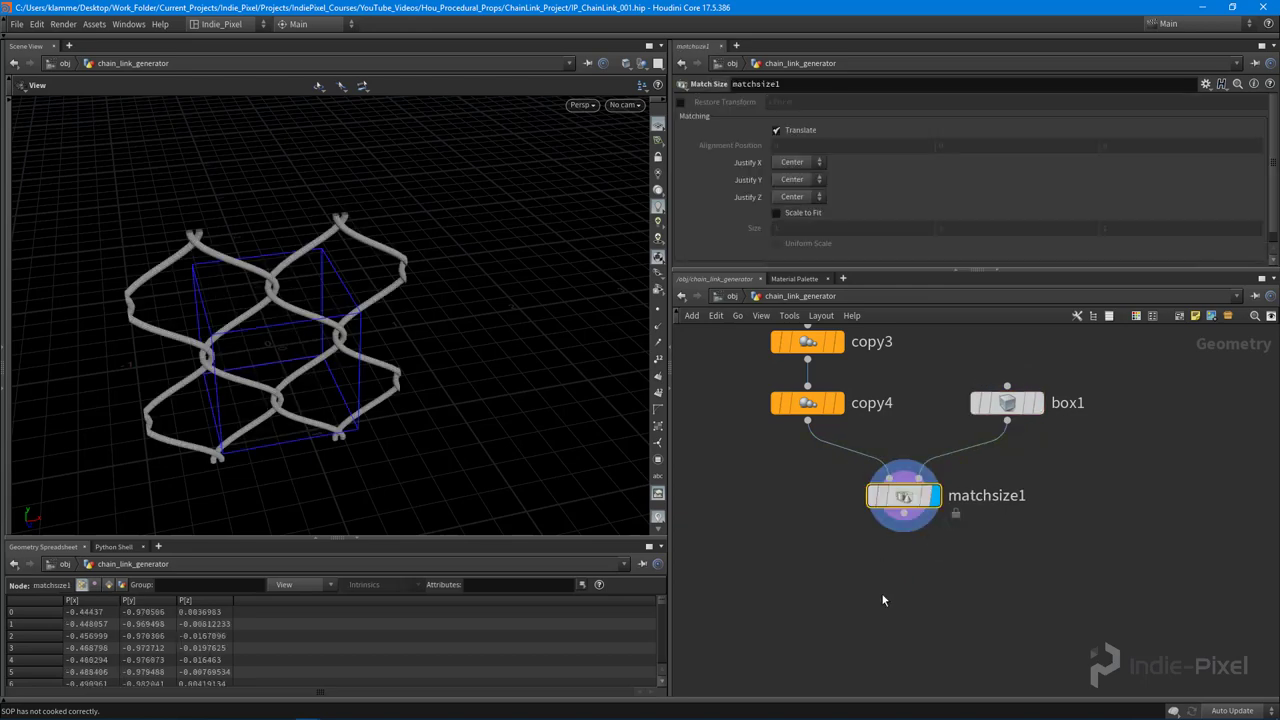
- Turn on Scale to Fit with Uniform Scale on matchsize1 so the chain-link geometry is scaled proportionally to the box
{"action": "left_click_drag", "start_coordinate": [296, 430], "coordinate": [314, 305]}
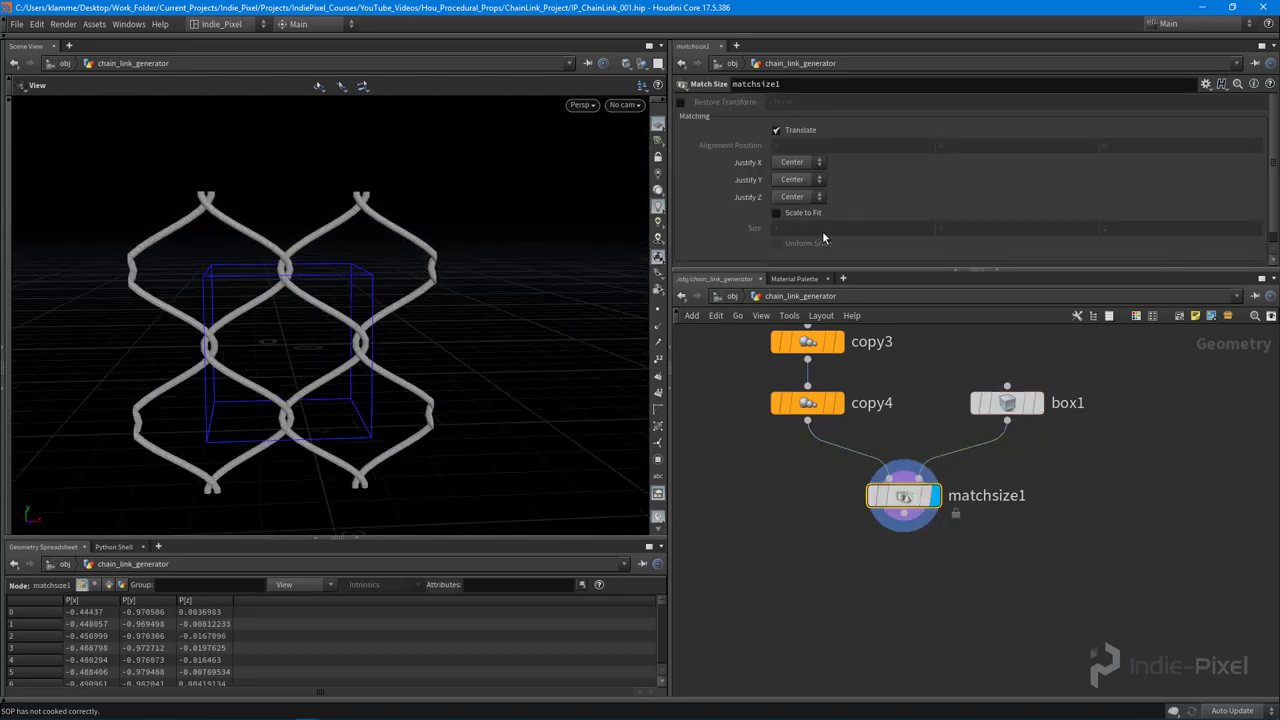
{"action": "left_click", "coordinate": [777, 213]}
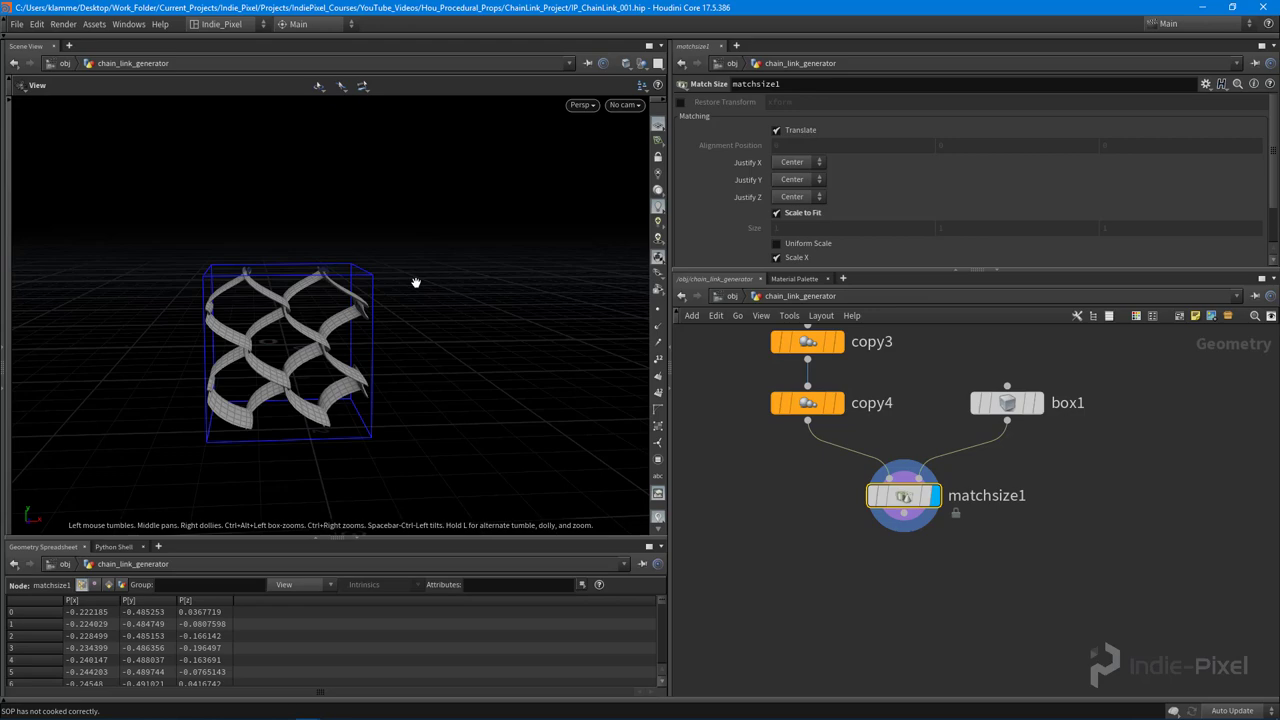
{"action": "left_click", "coordinate": [822, 245]}
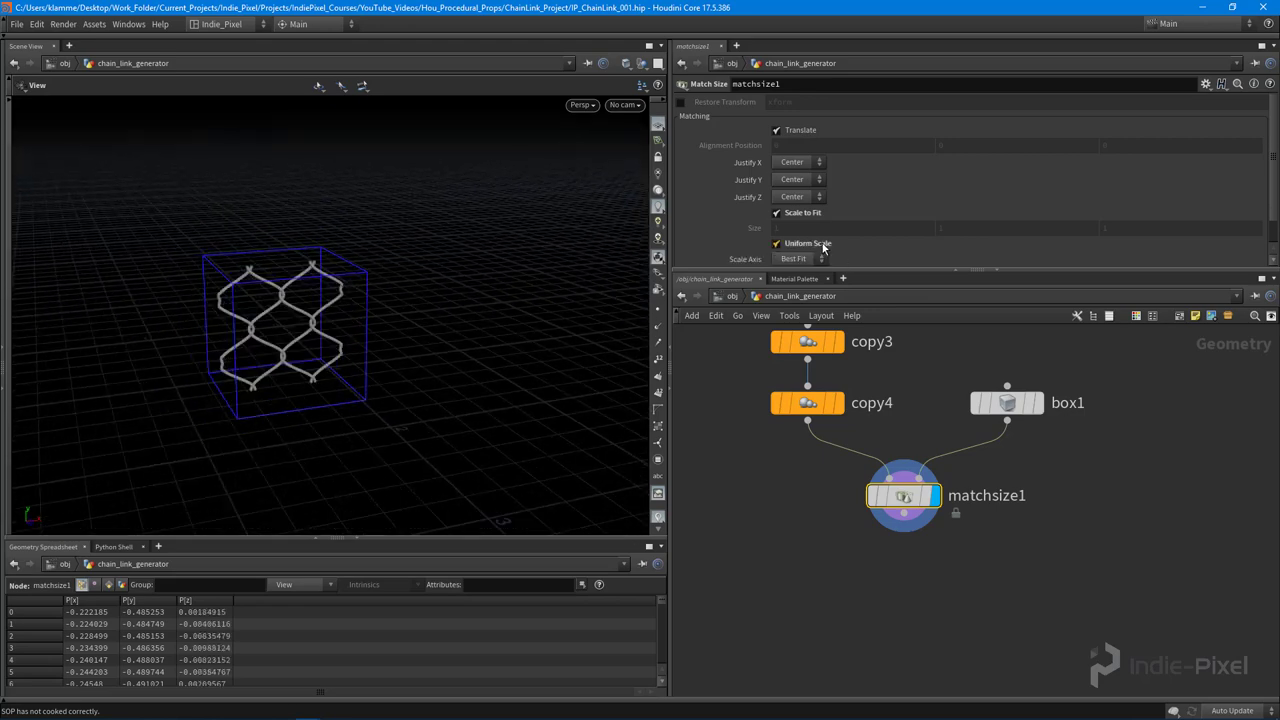
{"action": "left_click_drag", "start_coordinate": [297, 317], "coordinate": [390, 292]}
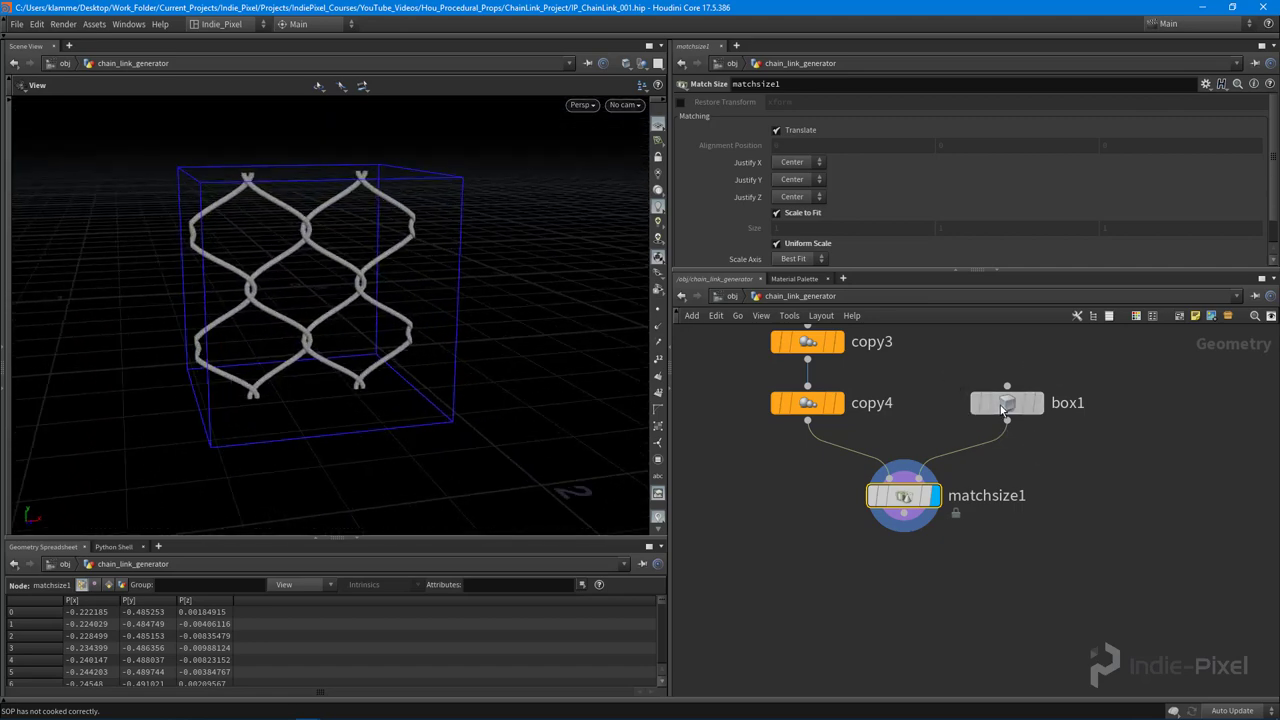
- Set box1's Z size to .25 and inspect the chain link inside the thinner box
{"action": "left_click", "coordinate": [1003, 404]}
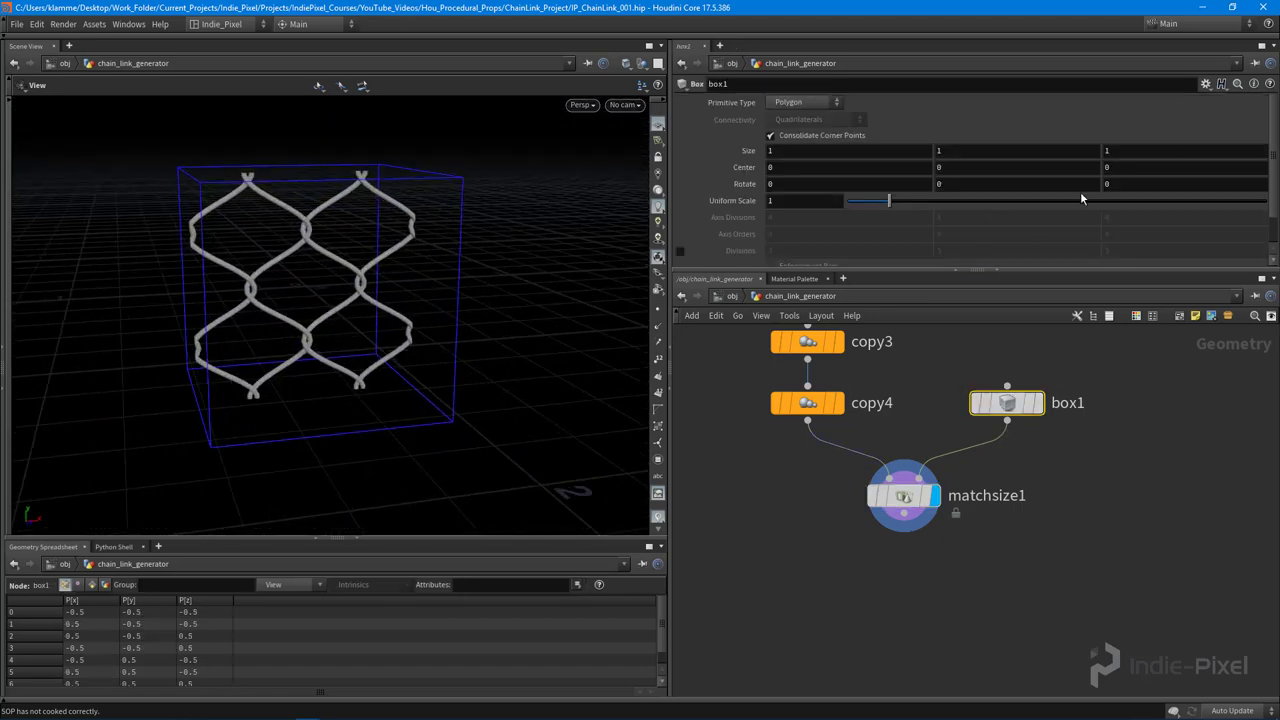
{"action": "left_click", "coordinate": [1163, 148]}
{"action": "type", "text": ".25"}
{"action": "key", "text": "Return"}
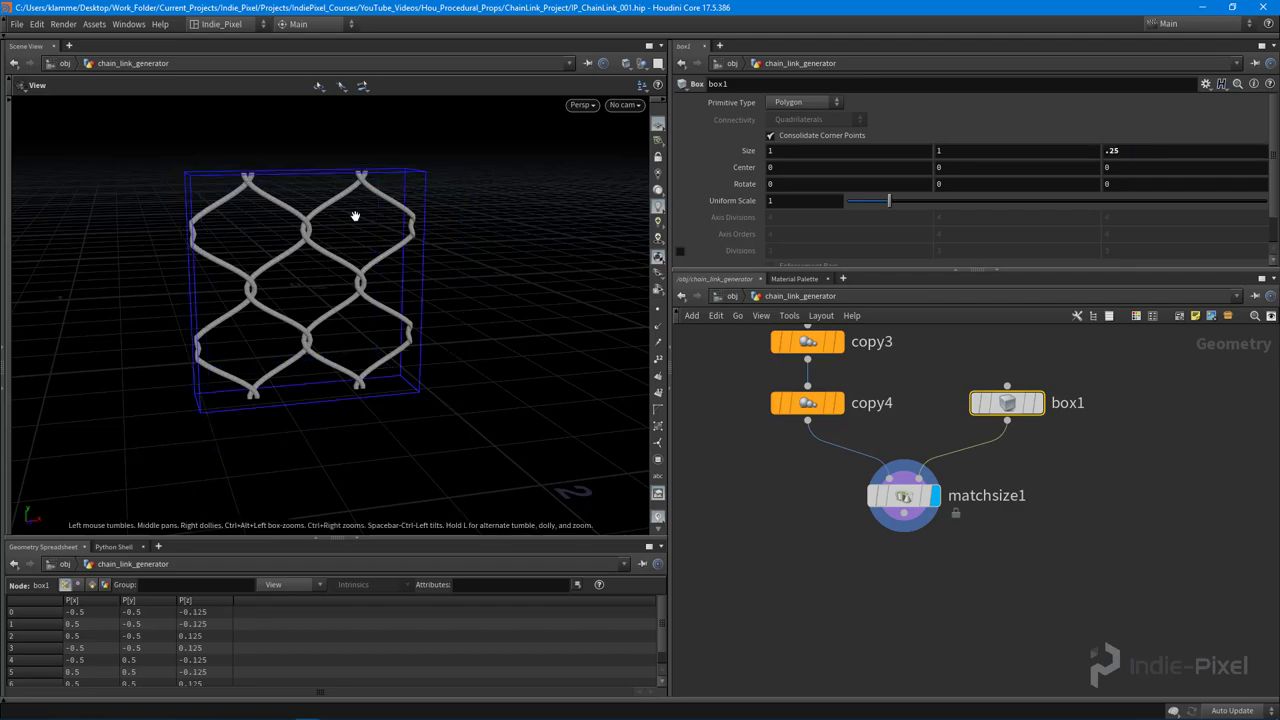
{"action": "left_click_drag", "start_coordinate": [354, 211], "coordinate": [384, 266]}
{"action": "middle_click_drag", "start_coordinate": [941, 546], "coordinate": [950, 558]}
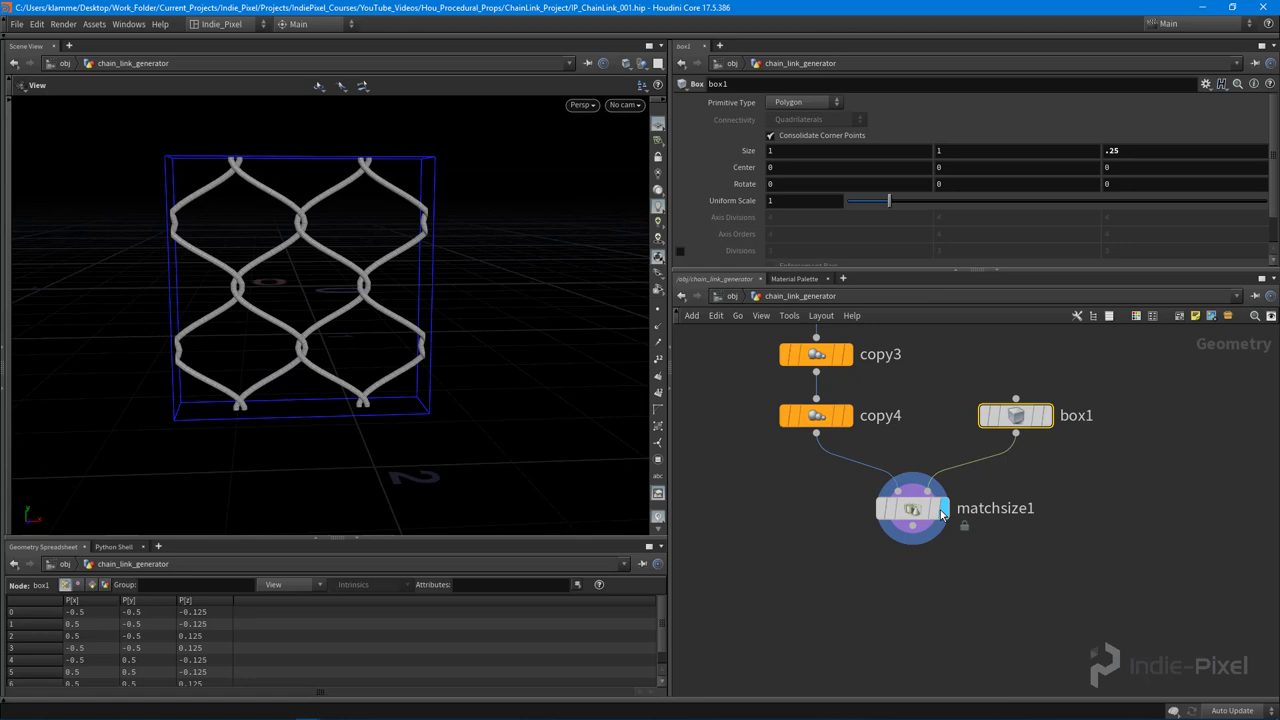
{"action": "left_click_drag", "start_coordinate": [915, 510], "coordinate": [913, 499]}
{"action": "middle_click_drag", "start_coordinate": [820, 583], "coordinate": [854, 659]}
{"action": "scroll", "coordinate": [303, 286], "scroll_direction": "down", "scroll_amount": 1}
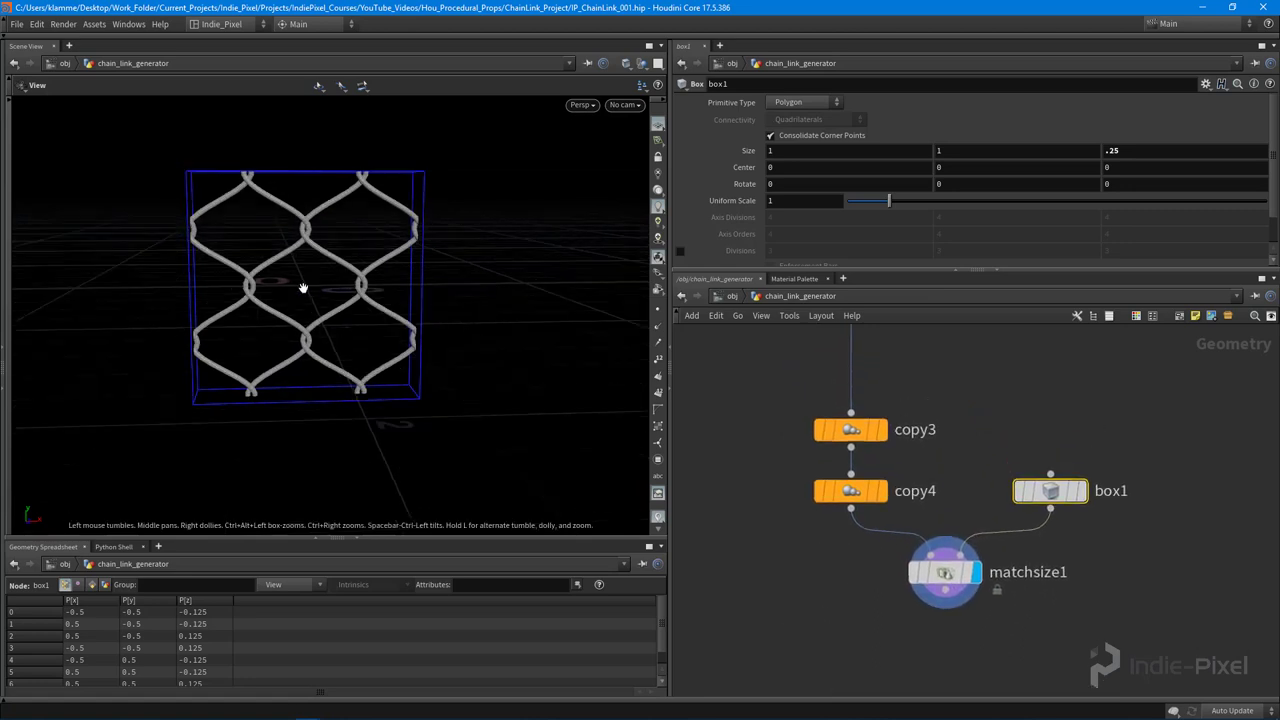
{"action": "left_click_drag", "start_coordinate": [303, 286], "coordinate": [385, 212]}
{"action": "scroll", "coordinate": [294, 304], "scroll_direction": "up", "scroll_amount": 2}
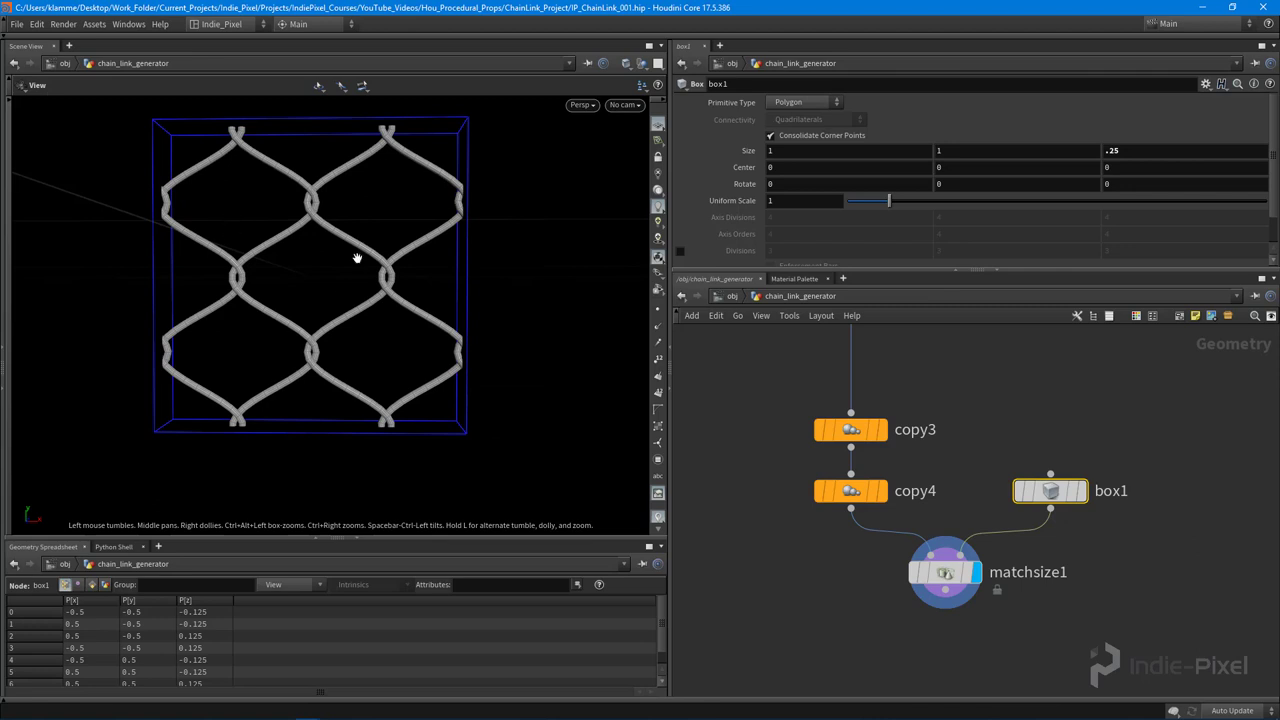
- Link copy4's Total Number to copy3's Total Number with a relative reference
{"action": "middle_click_drag", "start_coordinate": [824, 388], "coordinate": [837, 411]}
{"action": "left_click", "coordinate": [867, 453]}
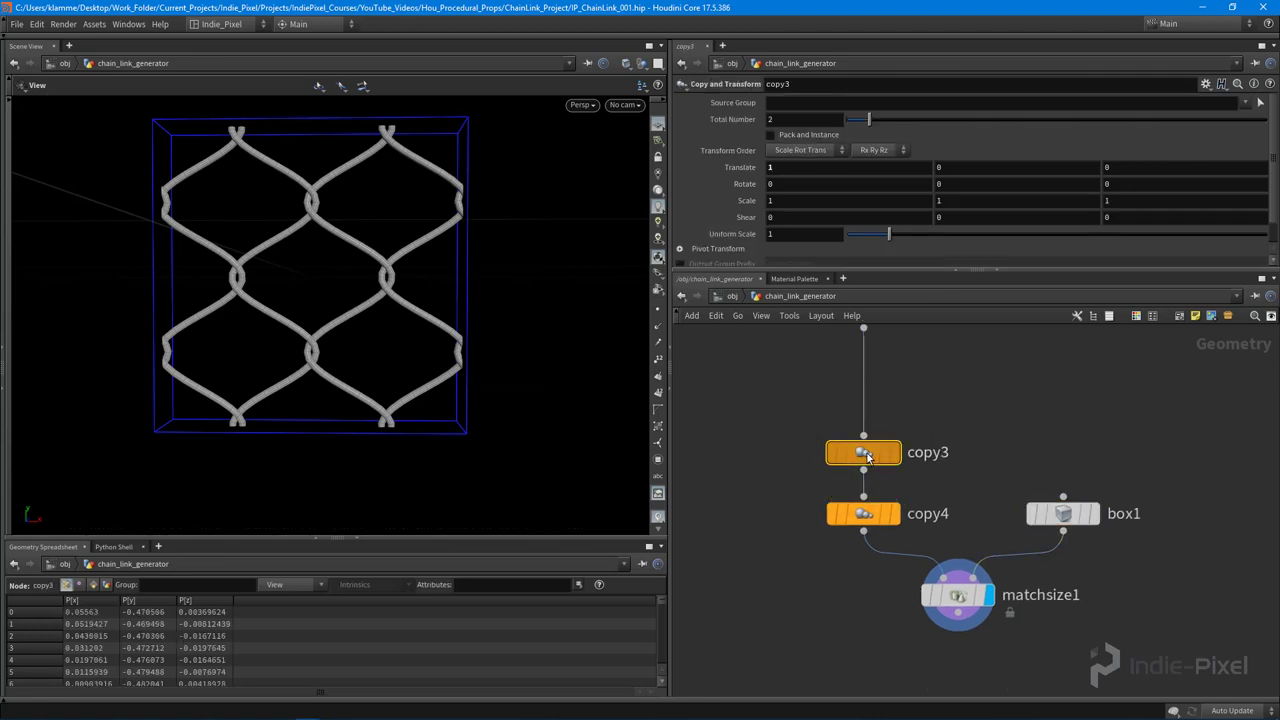
{"action": "left_click_drag", "start_coordinate": [747, 399], "coordinate": [930, 552]}
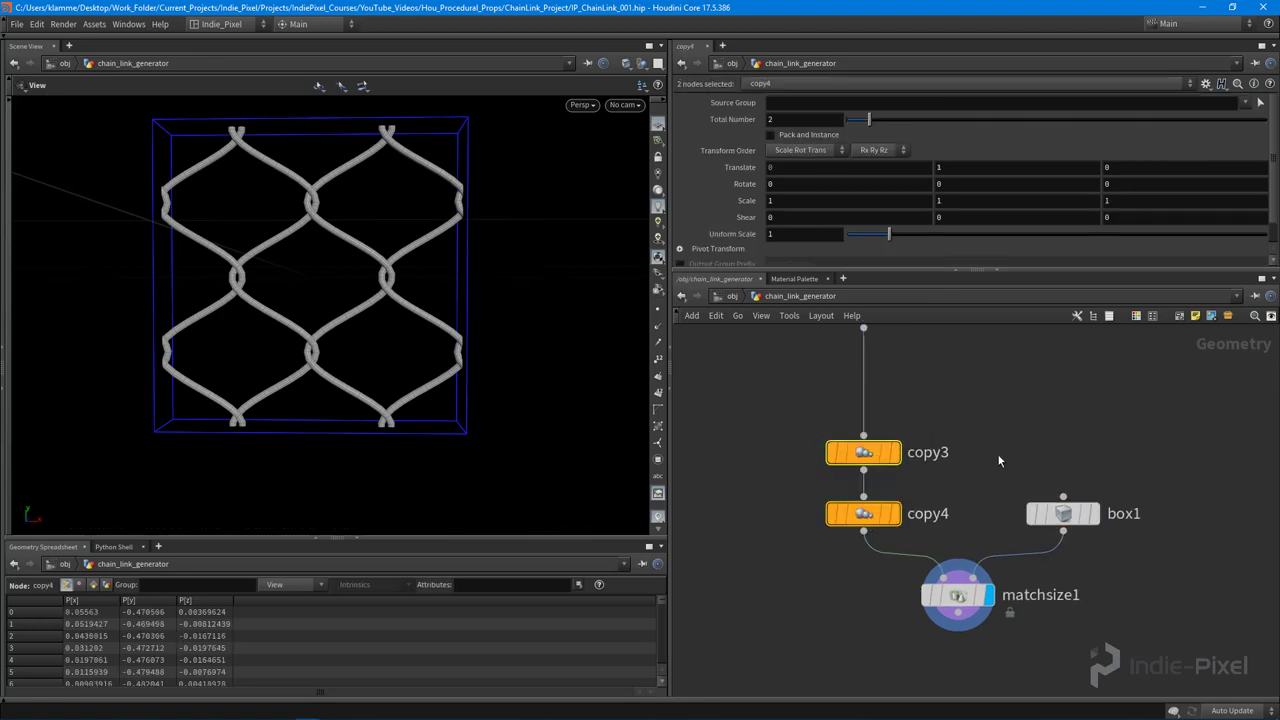
{"action": "left_click", "coordinate": [852, 453]}
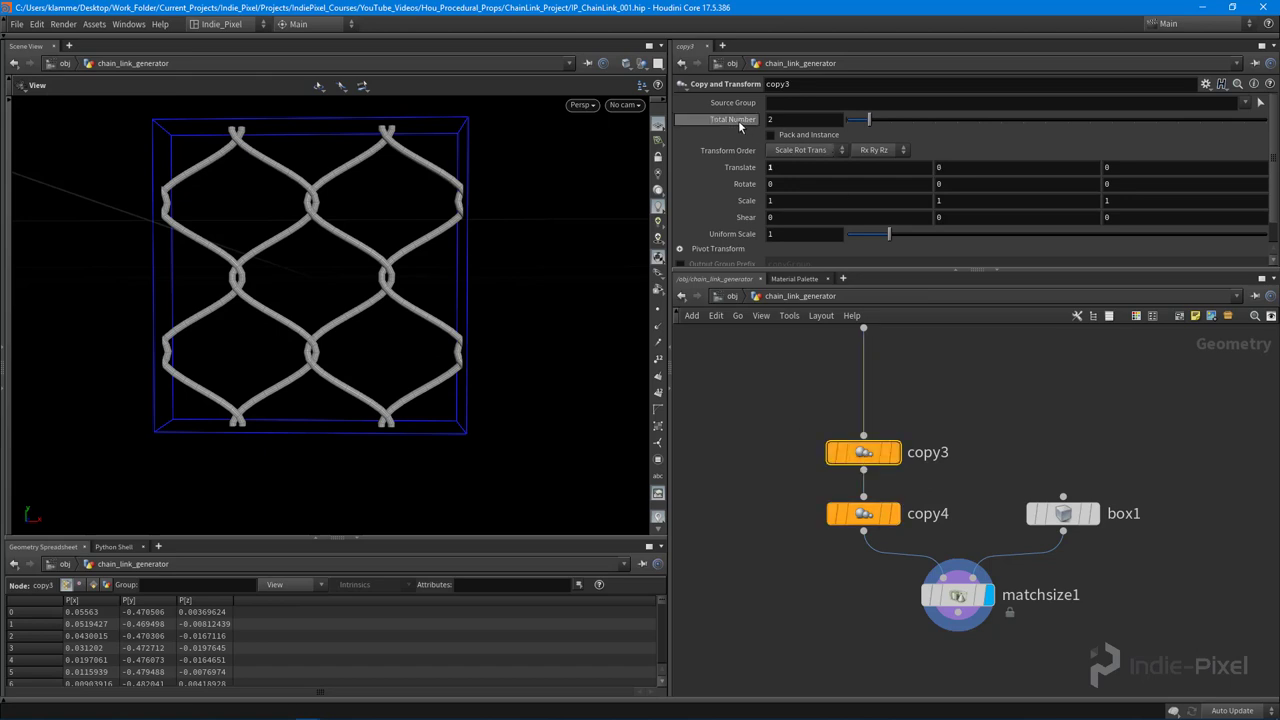
{"action": "right_click", "coordinate": [782, 121]}
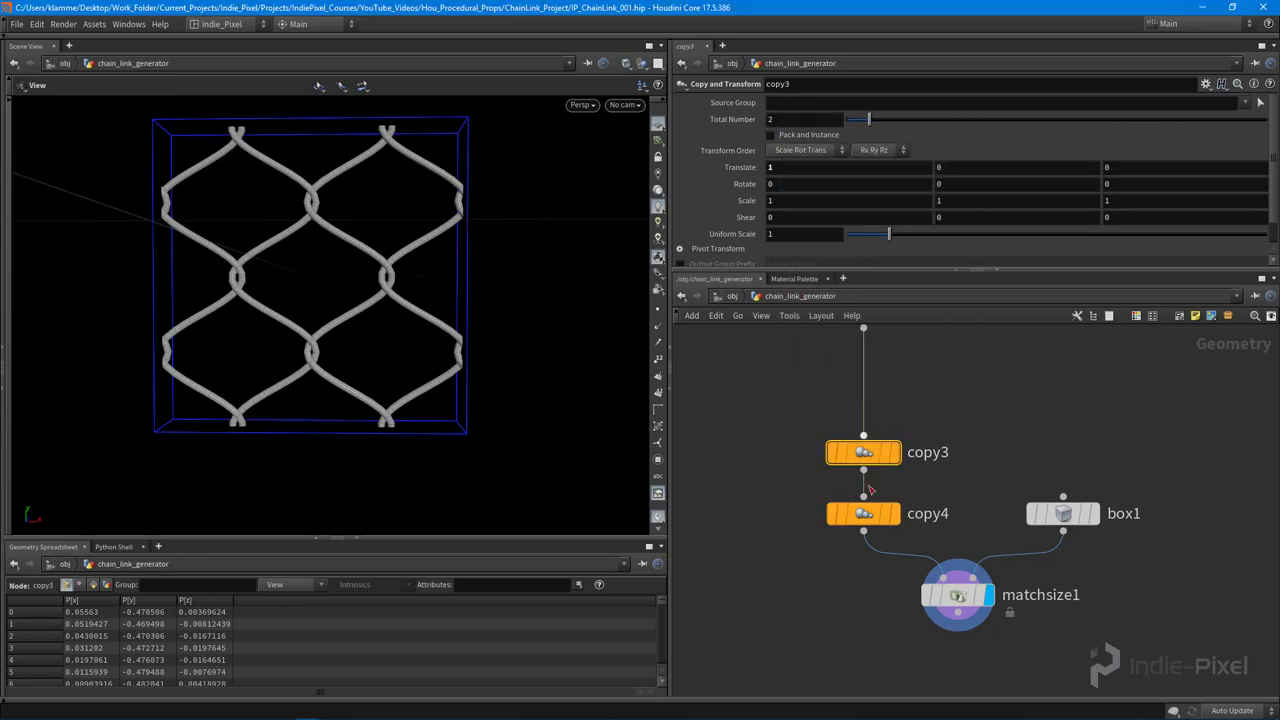
{"action": "right_click", "coordinate": [775, 114]}
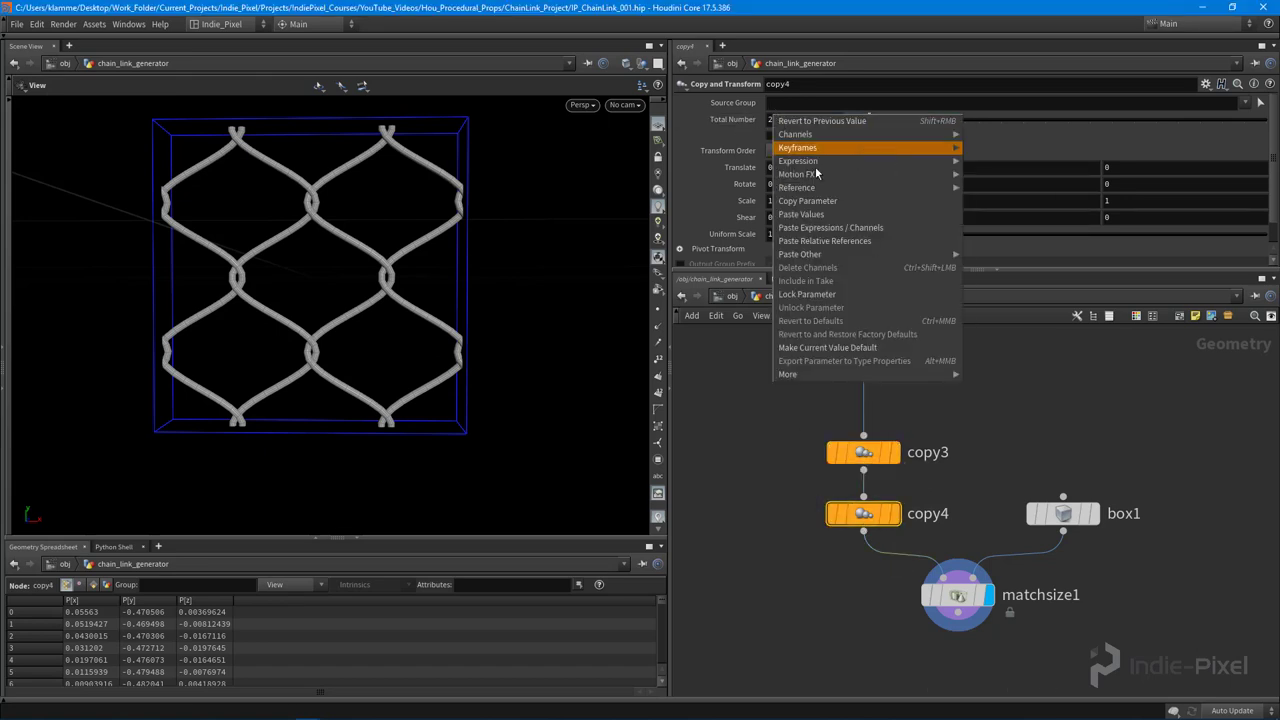
{"action": "left_click", "coordinate": [860, 242]}
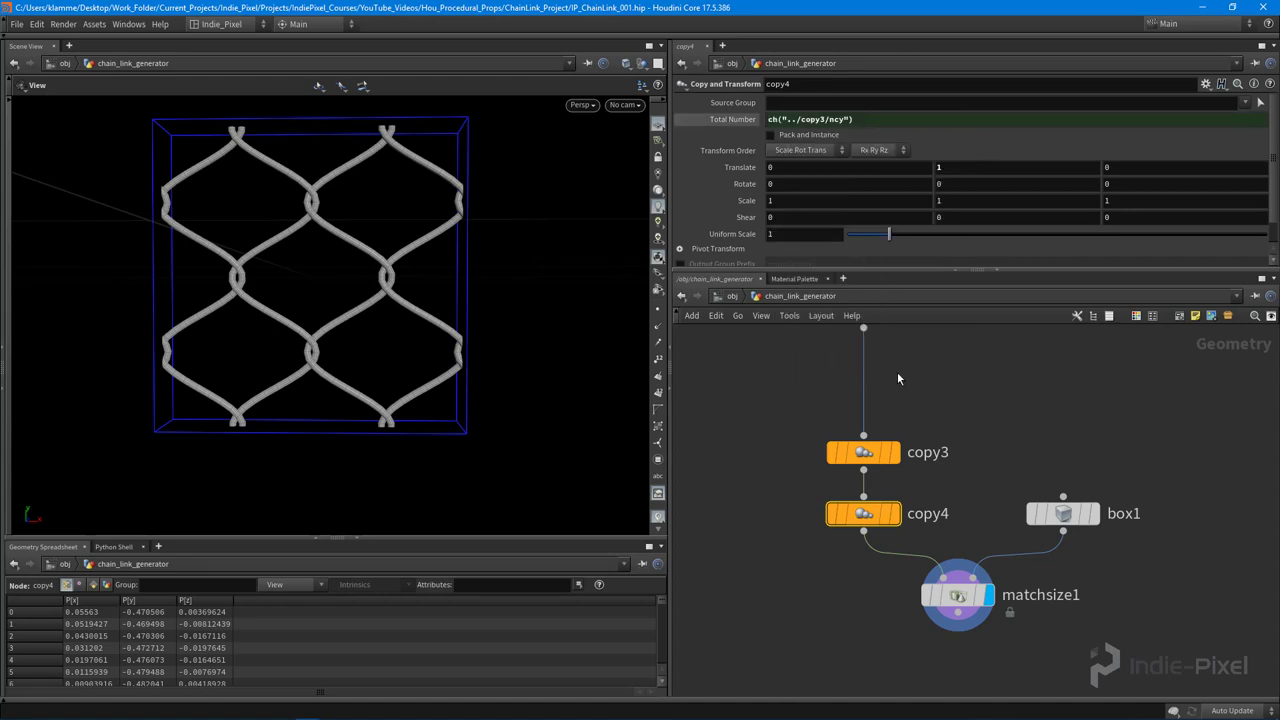
- Raise copy3's Total Number to 9 and inspect the denser chain-link pattern inside the box
{"action": "left_click", "coordinate": [862, 455]}
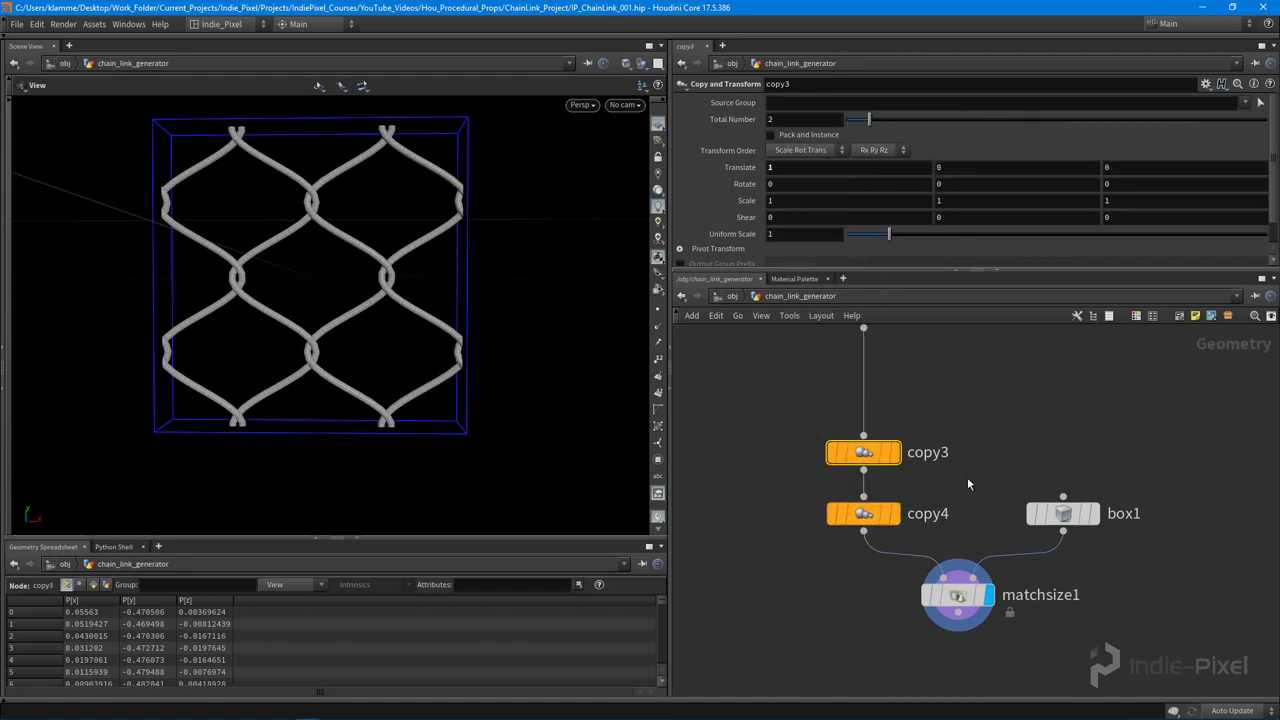
{"action": "left_click_drag", "start_coordinate": [955, 595], "coordinate": [955, 588]}
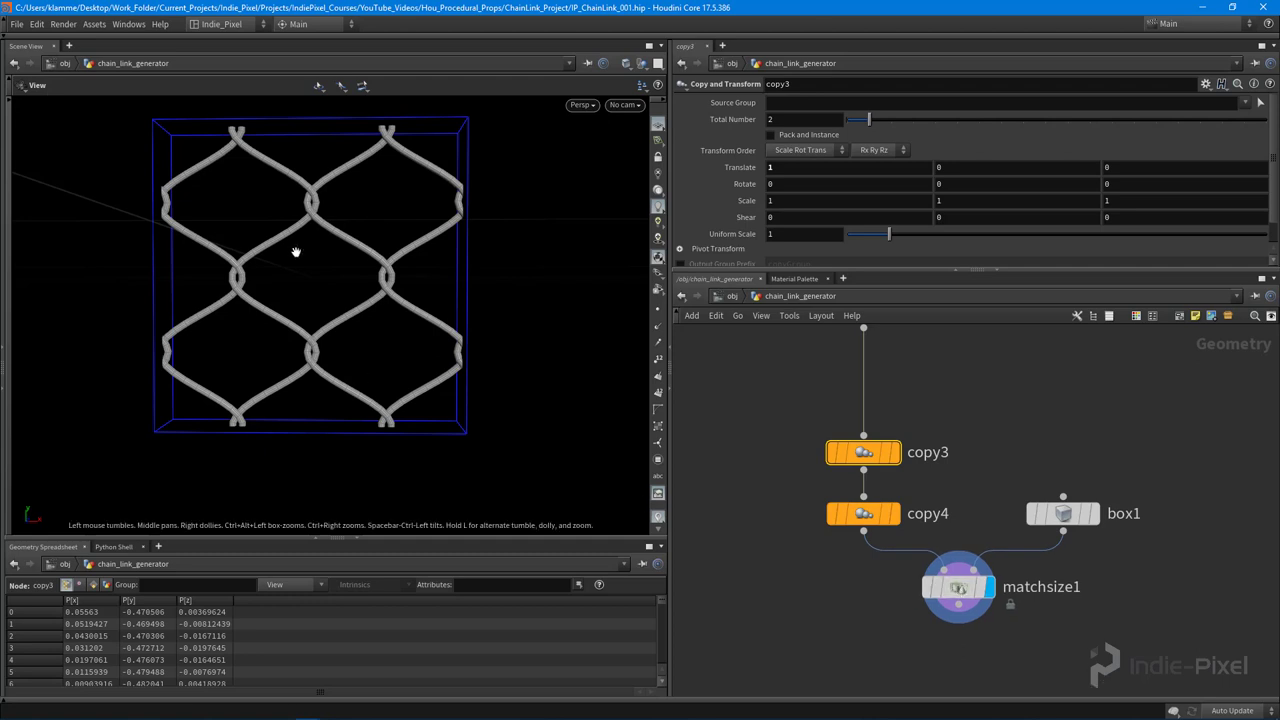
{"action": "mouse_move", "coordinate": [296, 252]}
{"action": "left_mouse_down"}
{"action": "mouse_move", "coordinate": [294, 295]}
{"action": "mouse_move", "coordinate": [306, 234]}
{"action": "left_mouse_up"}
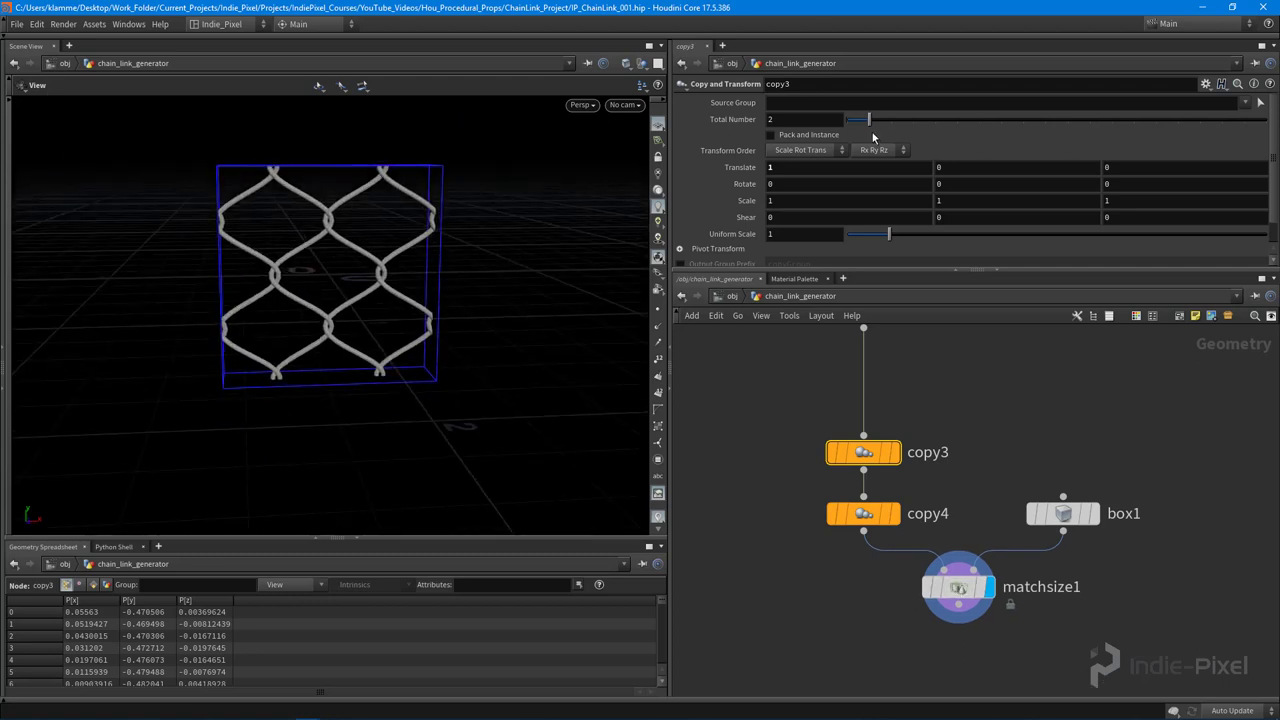
{"action": "left_click_drag", "start_coordinate": [870, 120], "coordinate": [1013, 122]}
{"action": "left_click_drag", "start_coordinate": [183, 320], "coordinate": [330, 315]}
{"action": "right_click_drag", "start_coordinate": [330, 315], "coordinate": [478, 280]}
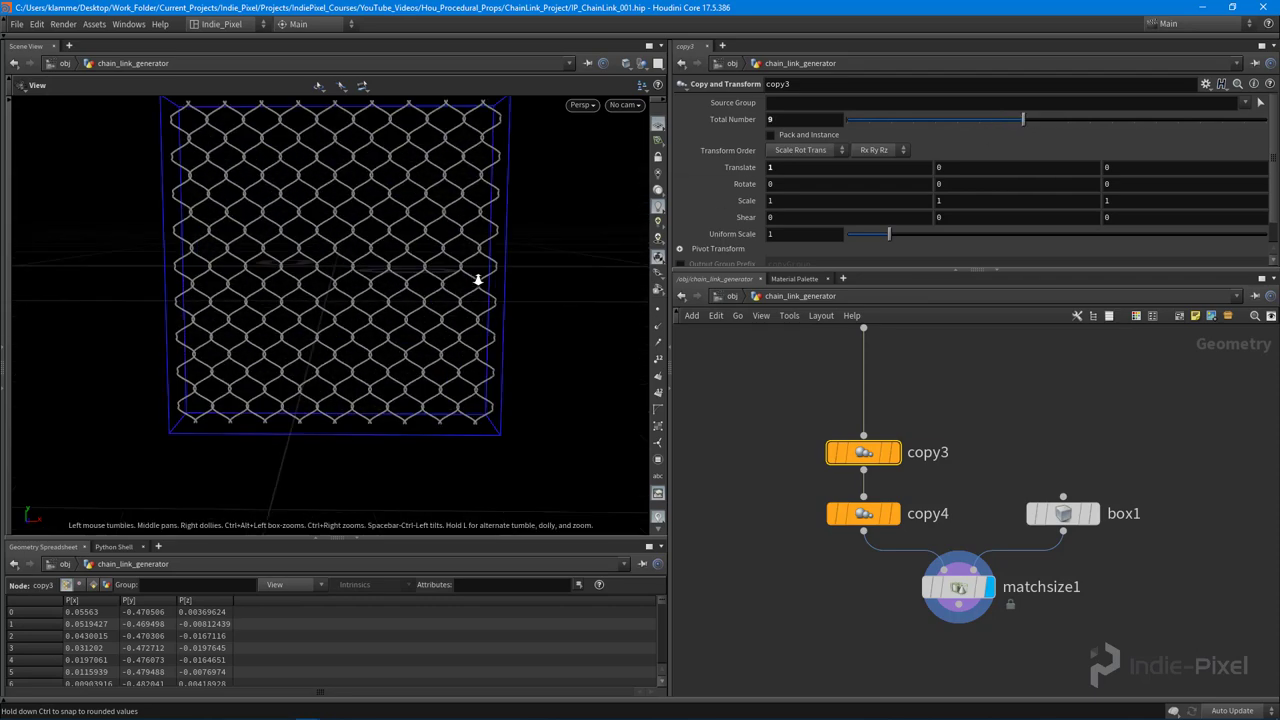
{"action": "scroll", "coordinate": [314, 263], "scroll_direction": "down", "scroll_amount": 3}
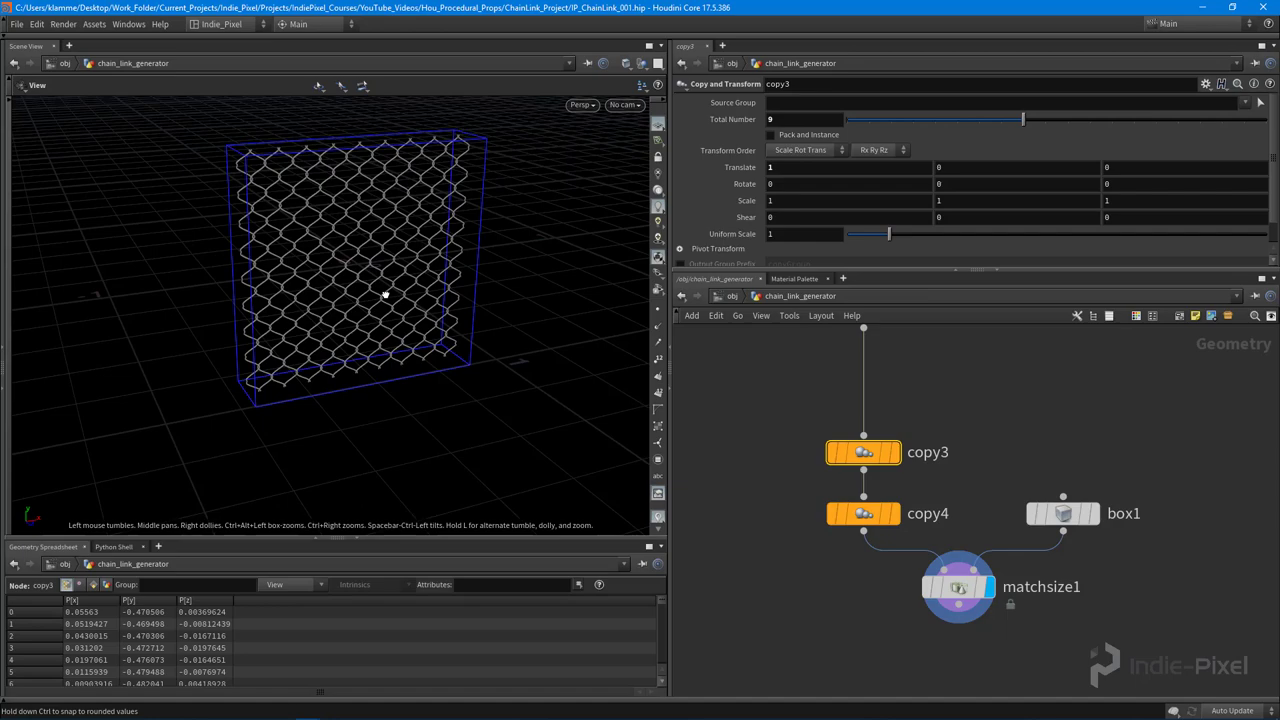